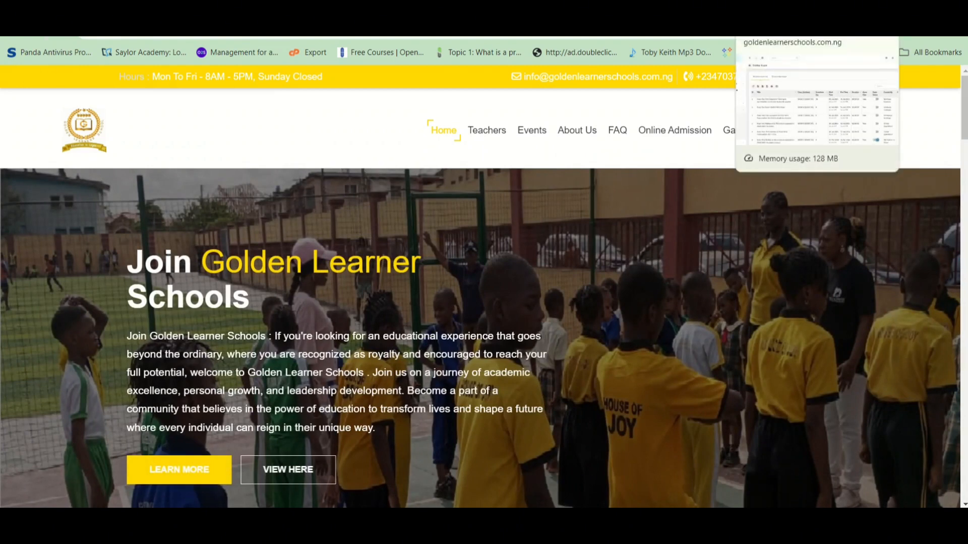
Switch to the school portal's admin page and open the Question Bank of the Online Exam module
left_click(776, 4)
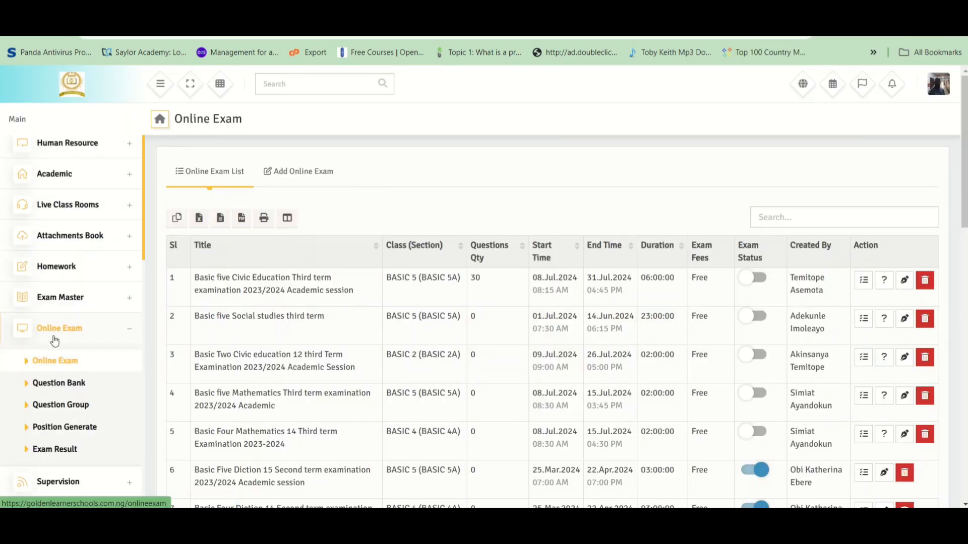
left_click(59, 383)
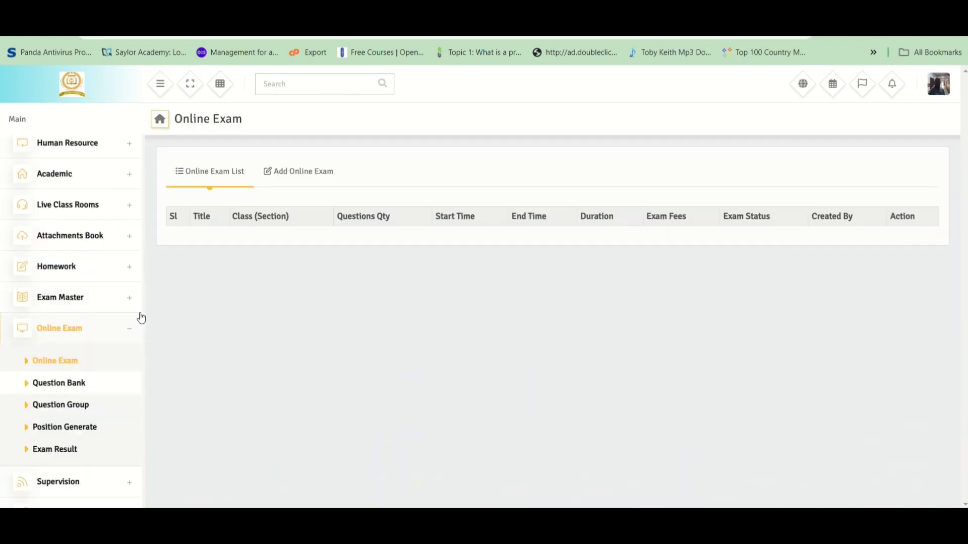
left_click(75, 384)
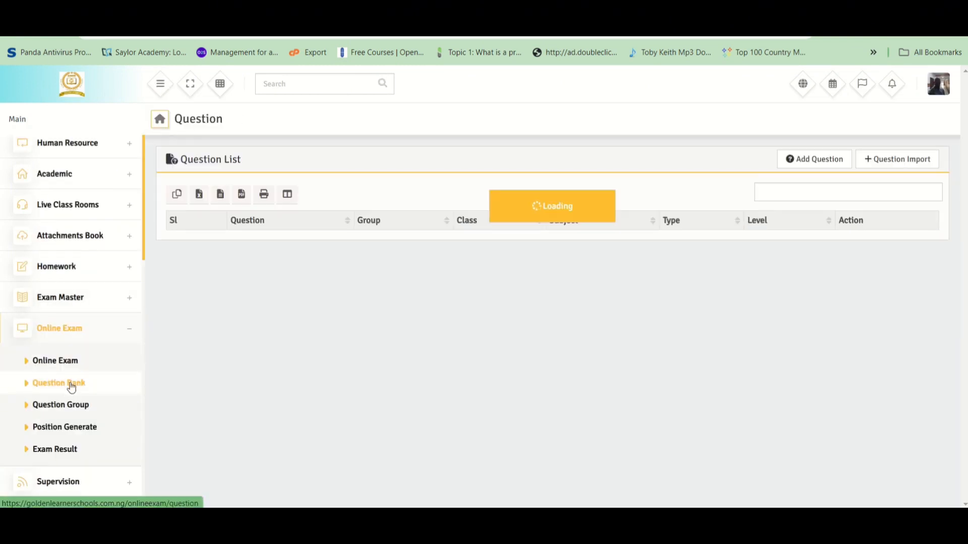
left_click(71, 386)
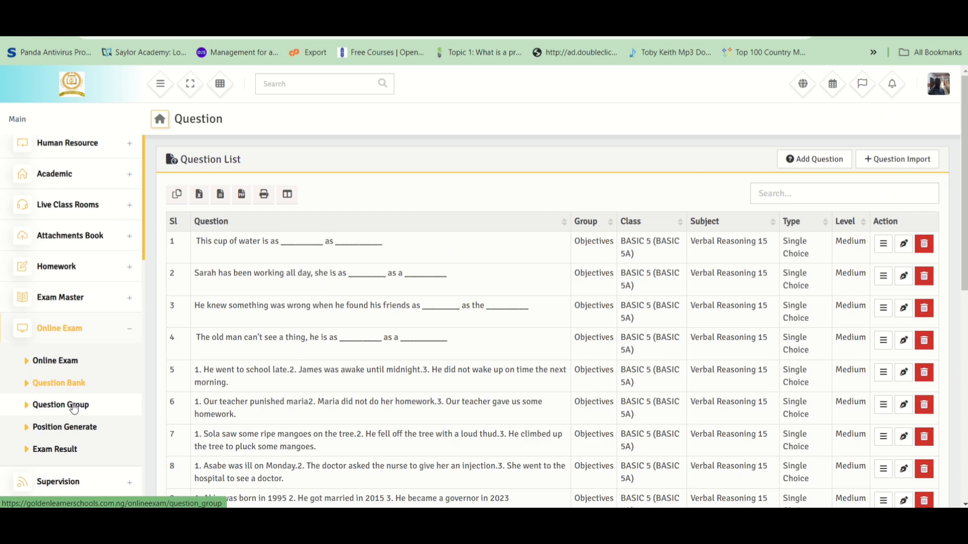
Open the Question Group page and look up the Group Id of the THIRD TERM group
left_click(75, 408)
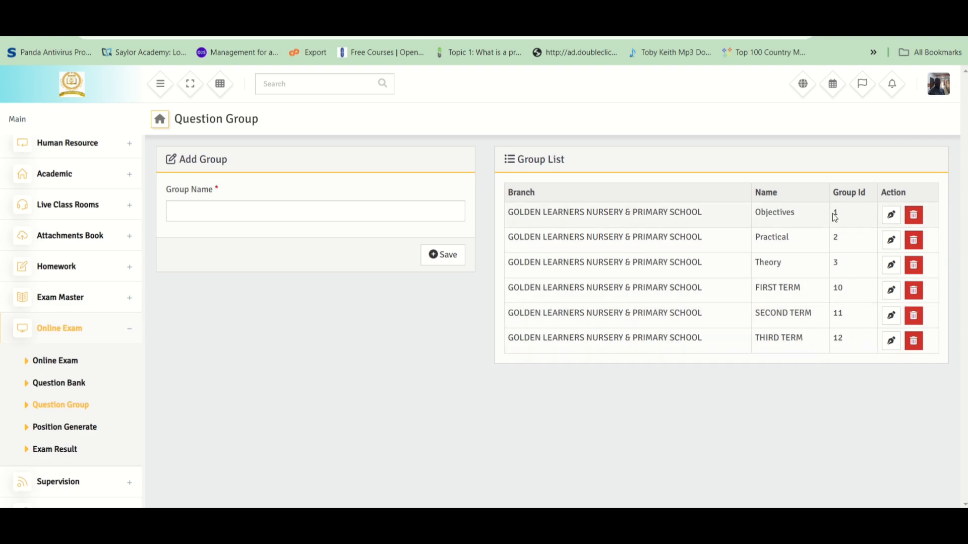
right_click(837, 338)
left_click(843, 337)
double_click(843, 337)
right_click(841, 341)
left_click(842, 342)
From the Question Bank, go to Question Import, download the sample import file and open it in Excel
left_click(71, 390)
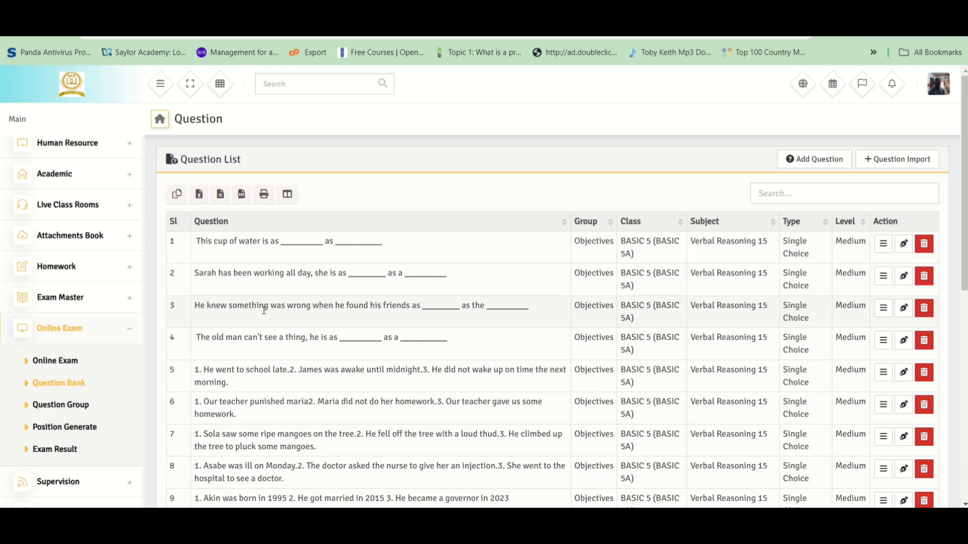
left_click(889, 164)
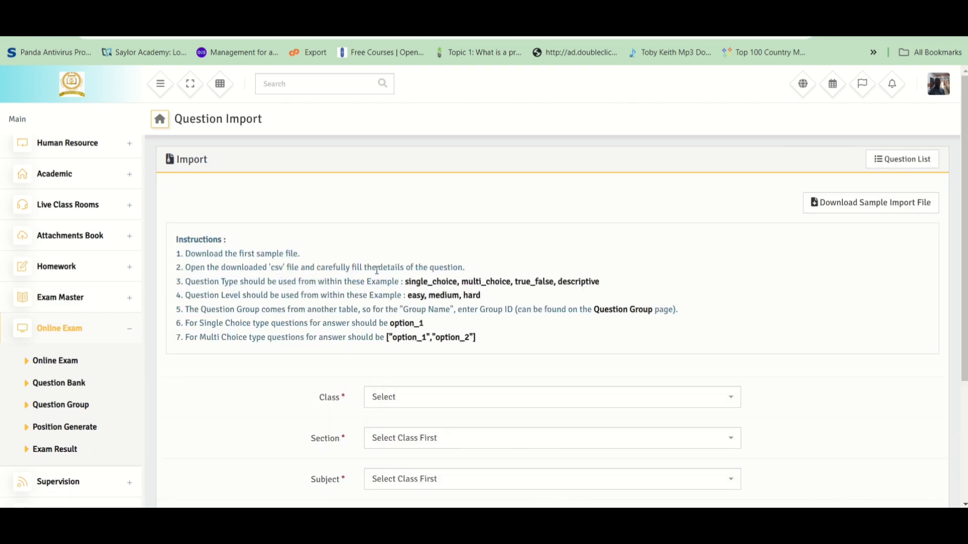
left_click(878, 214)
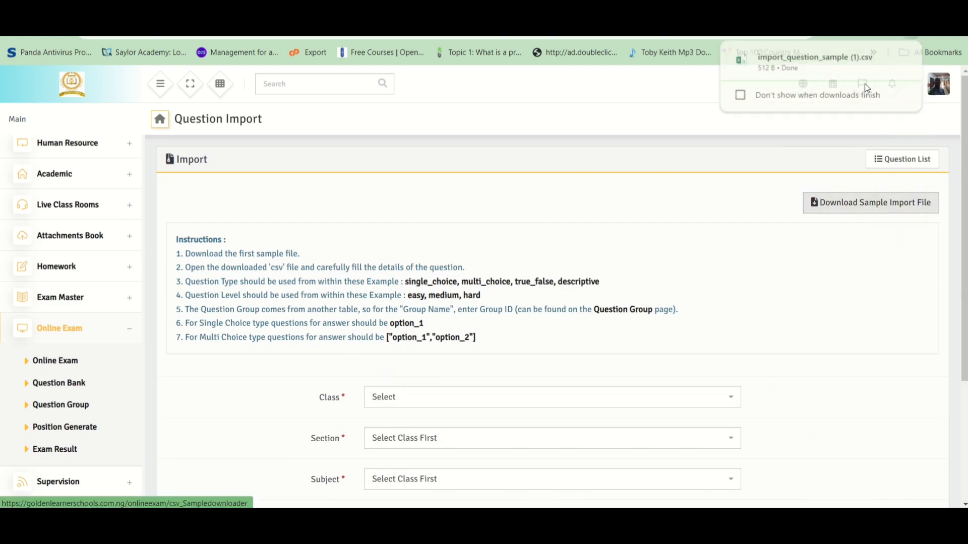
left_click(902, 60)
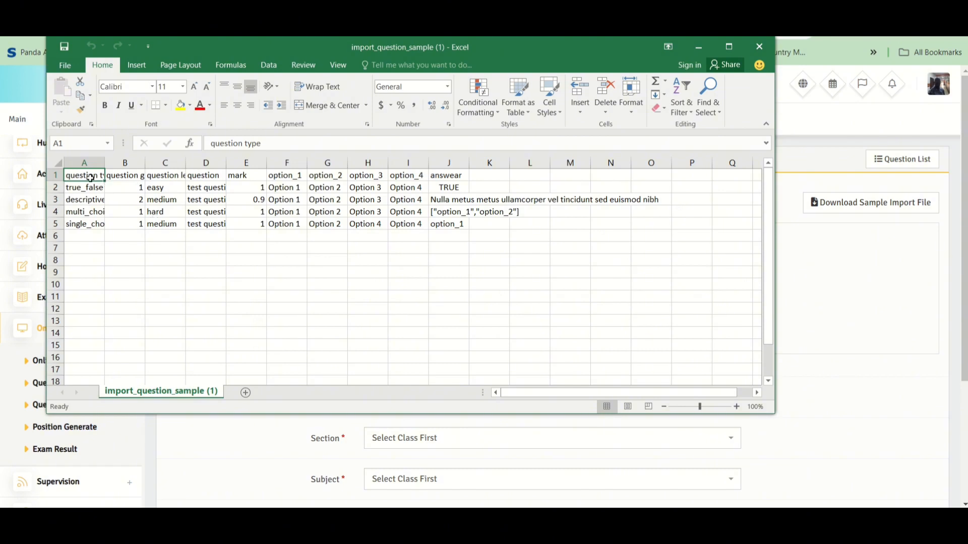
Examine the sample file's question type, question group, question level, question and mark columns and their example entries
left_click(94, 226)
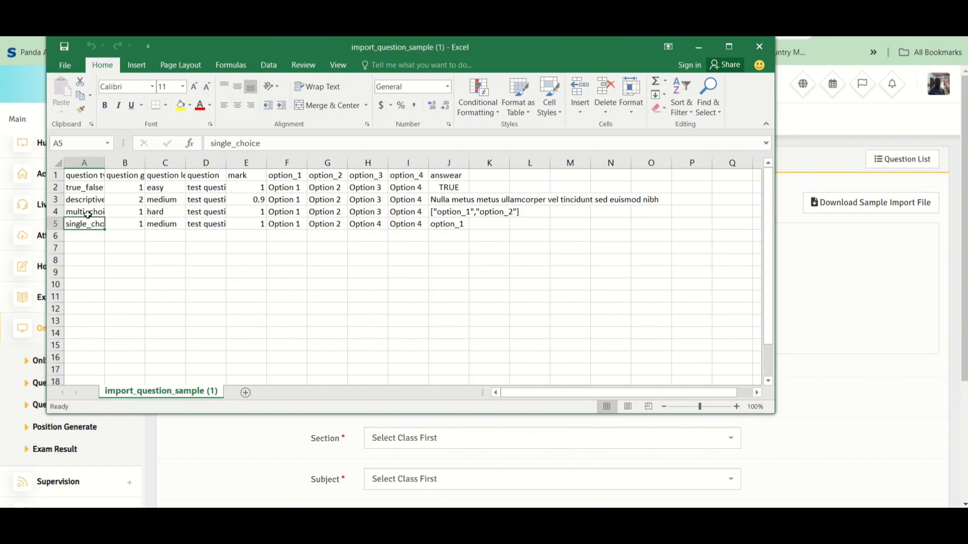
left_click(87, 214)
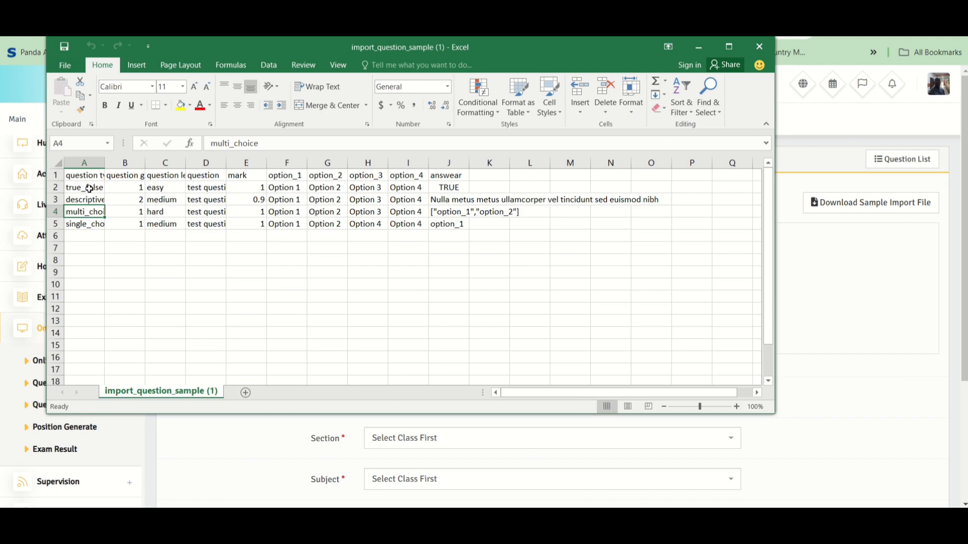
left_click(142, 175)
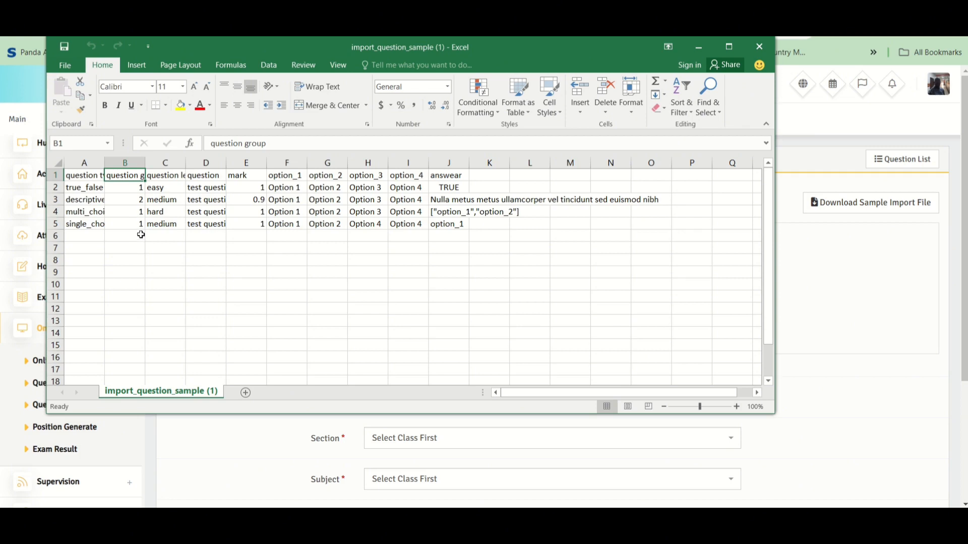
left_click(169, 179)
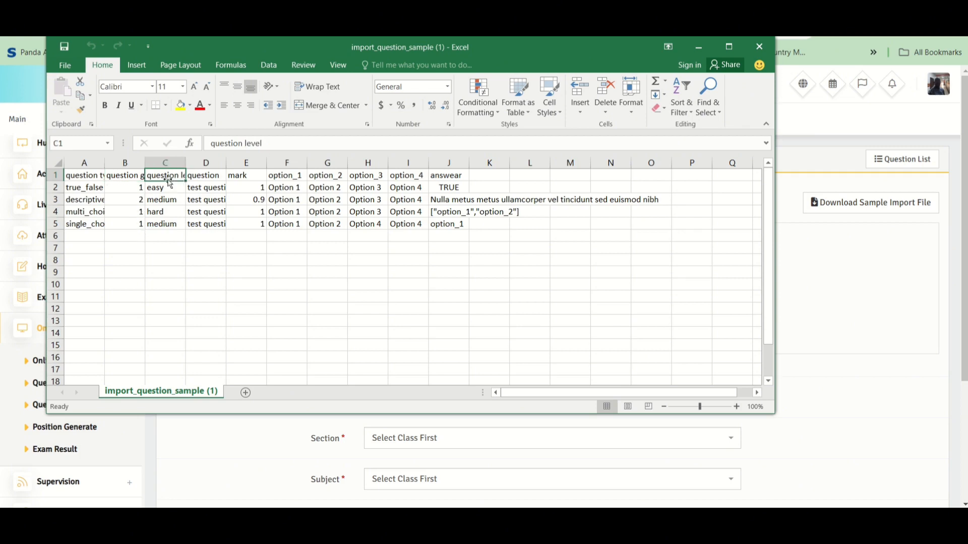
left_click(172, 222)
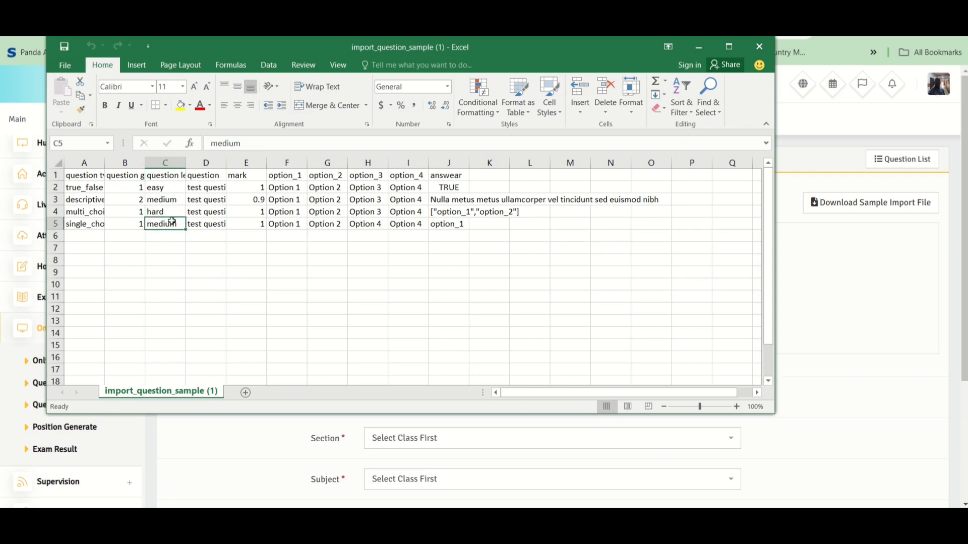
left_click(213, 188)
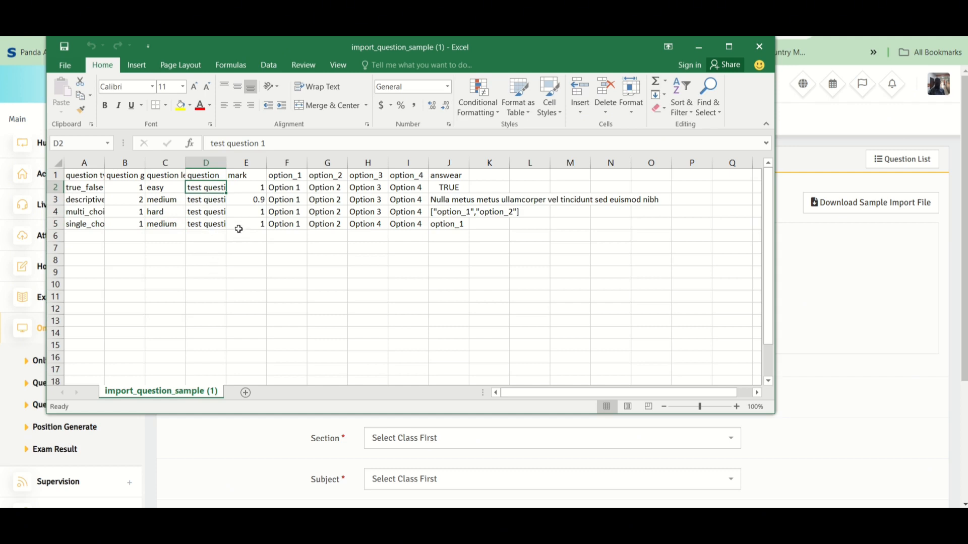
left_click(256, 188)
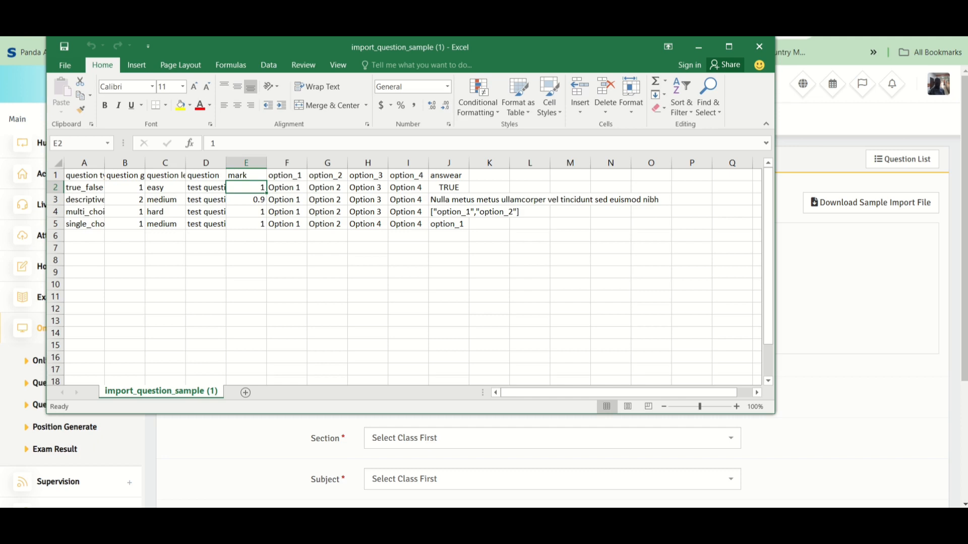
Check the file type used for saving the sample file in Downloads, cancel the save and minimise the workbook
left_click(703, 47)
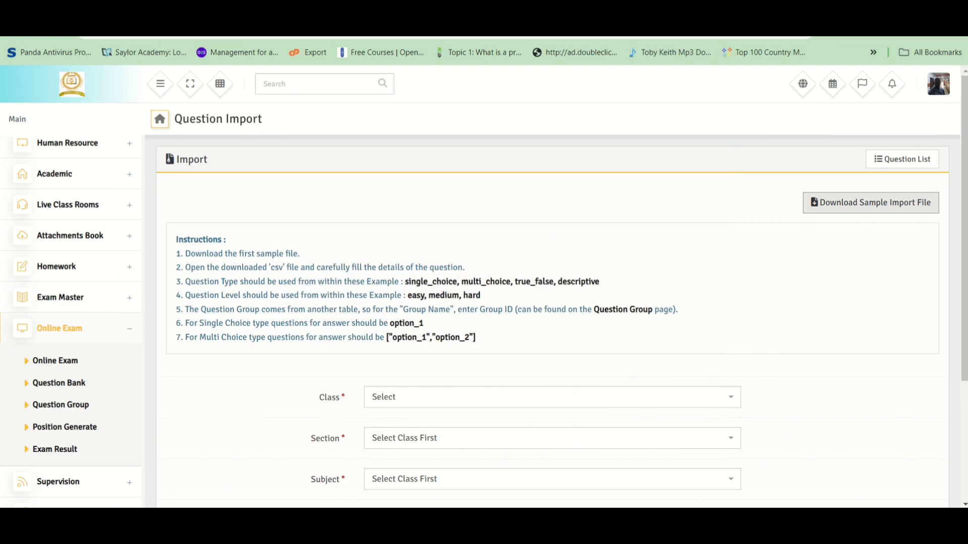
key("alt+Tab")
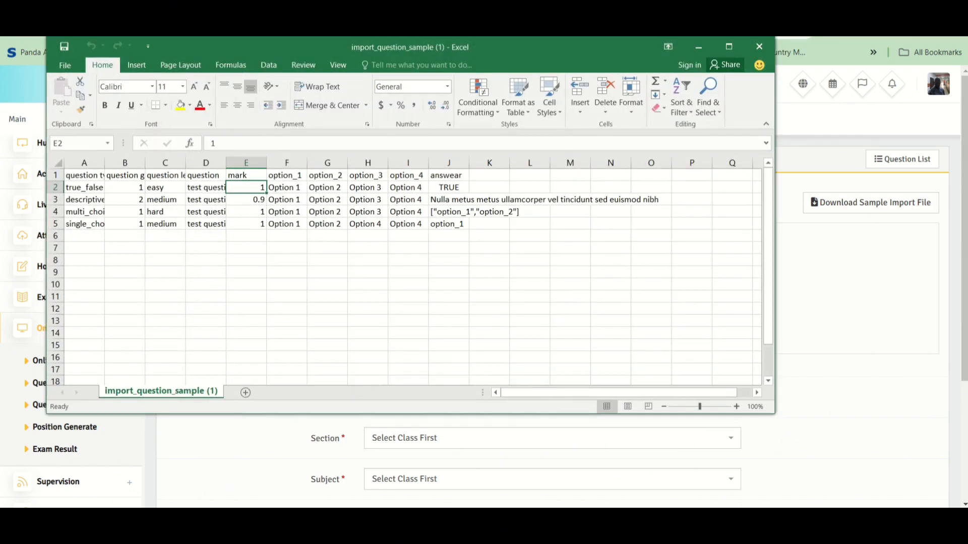
left_click(64, 65)
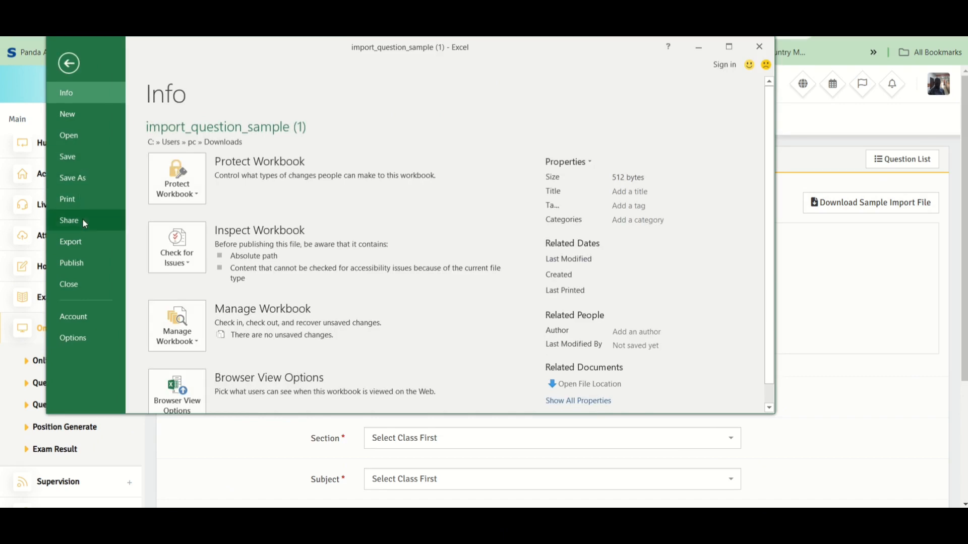
left_click(77, 242)
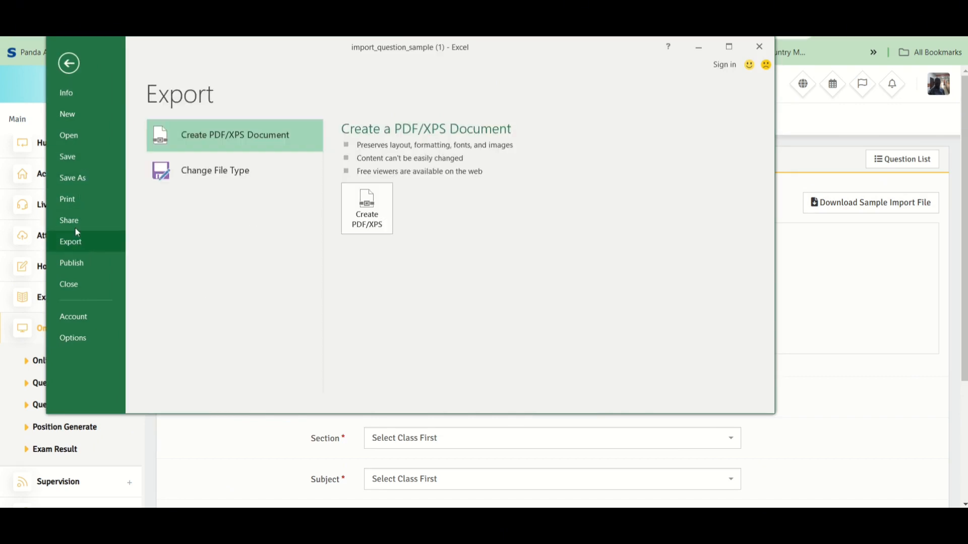
left_click(80, 178)
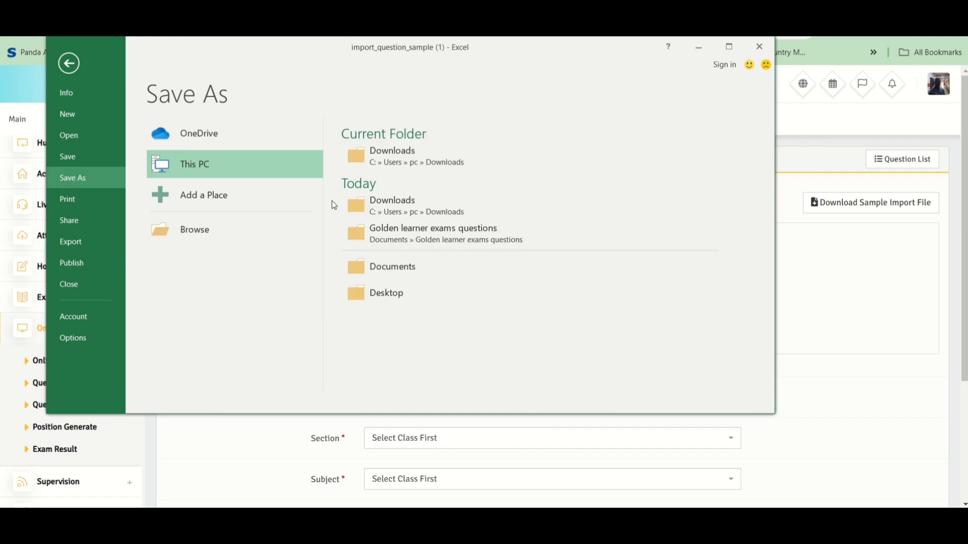
left_click(442, 158)
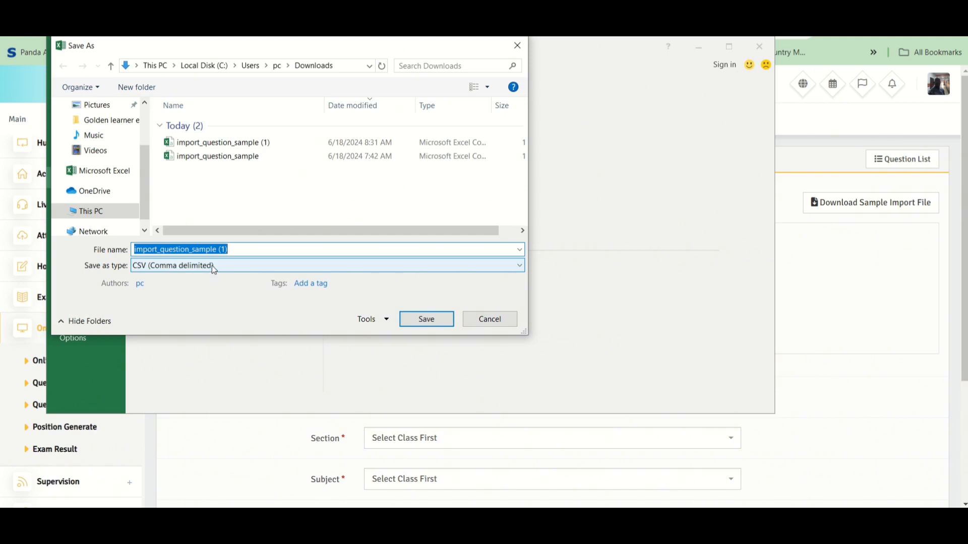
left_click(485, 317)
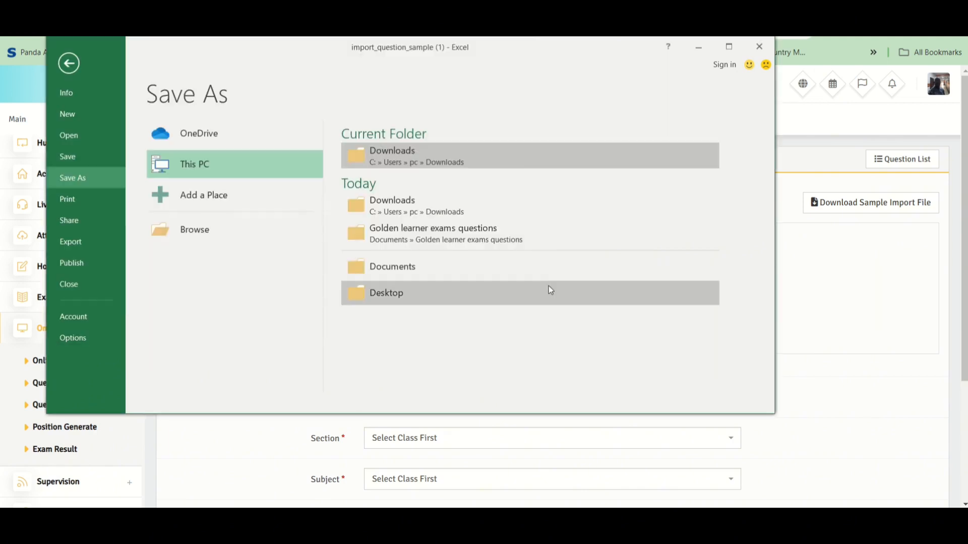
left_click(700, 43)
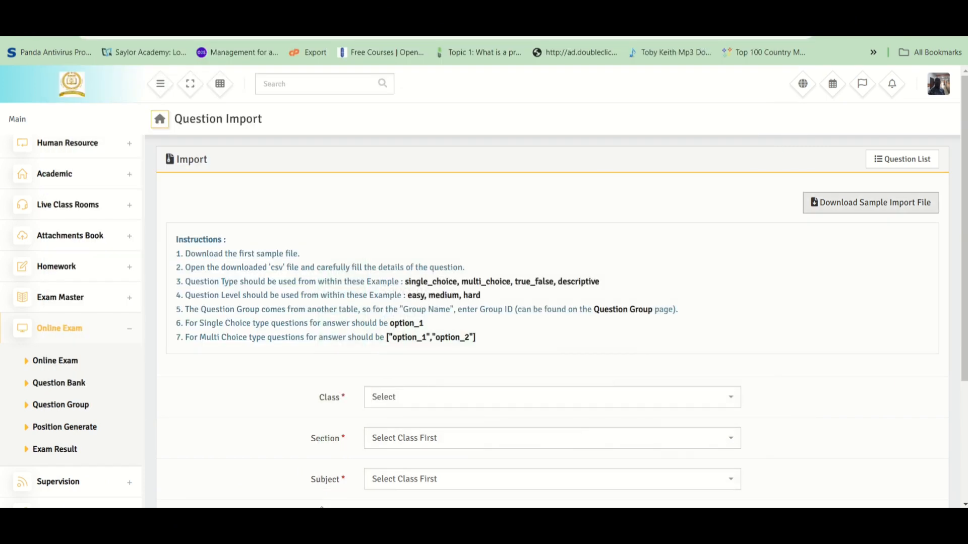
Open "Basic Five Vocational education 3rd term" from the Documents folder "Golden learner exams questions" and enable editing
left_click(331, 519)
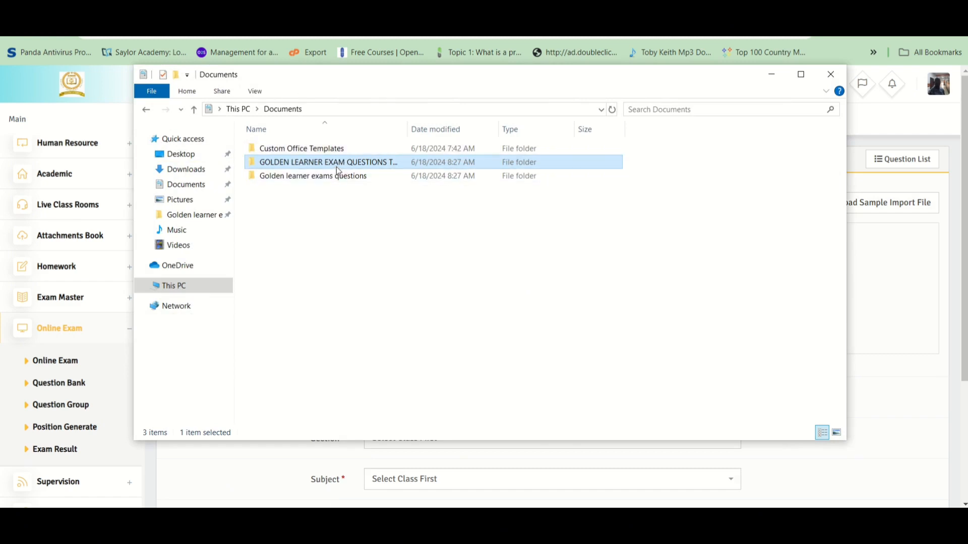
double_click(346, 178)
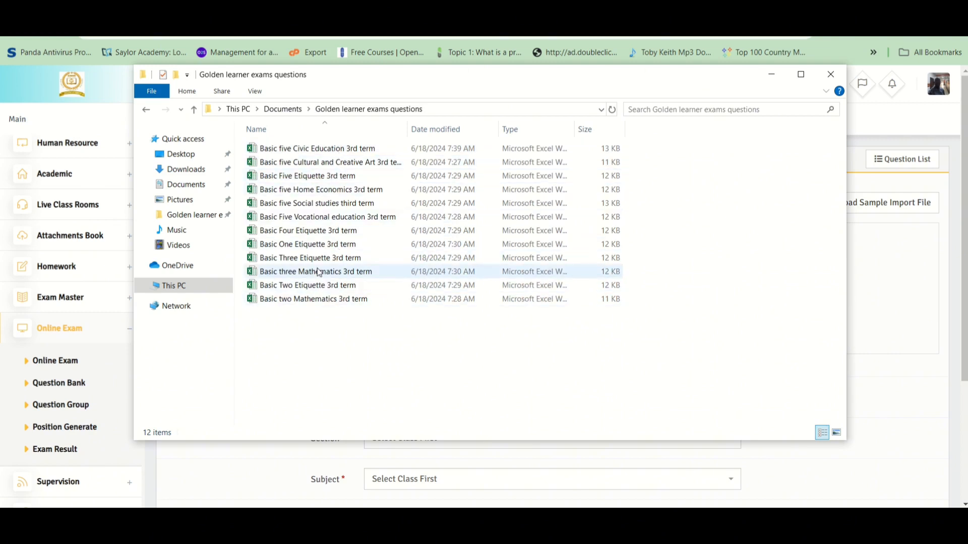
double_click(312, 217)
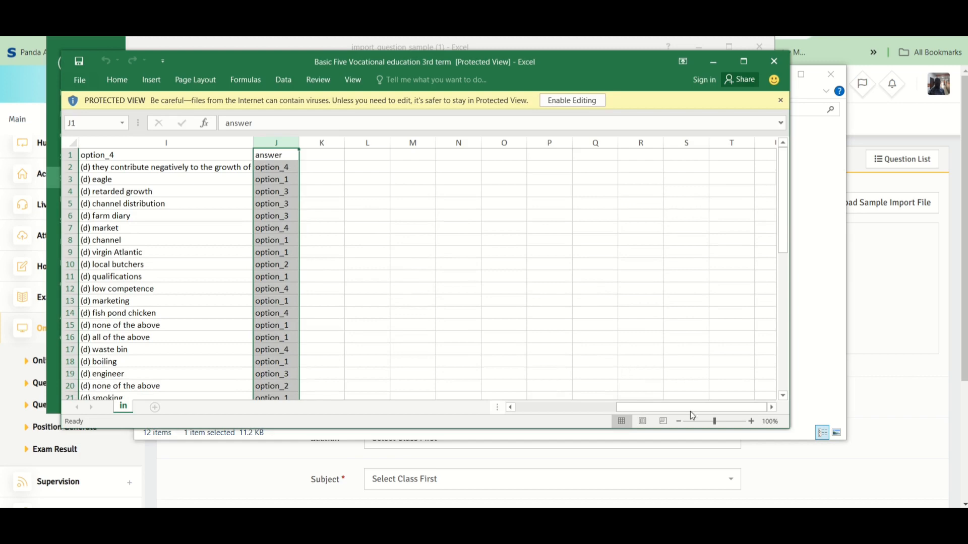
left_click_drag(668, 406, 504, 391)
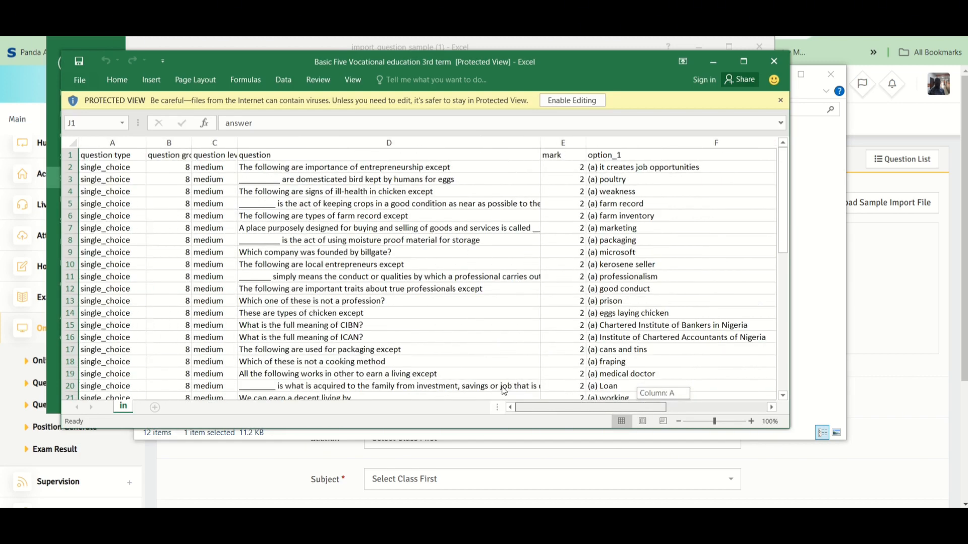
left_click(576, 101)
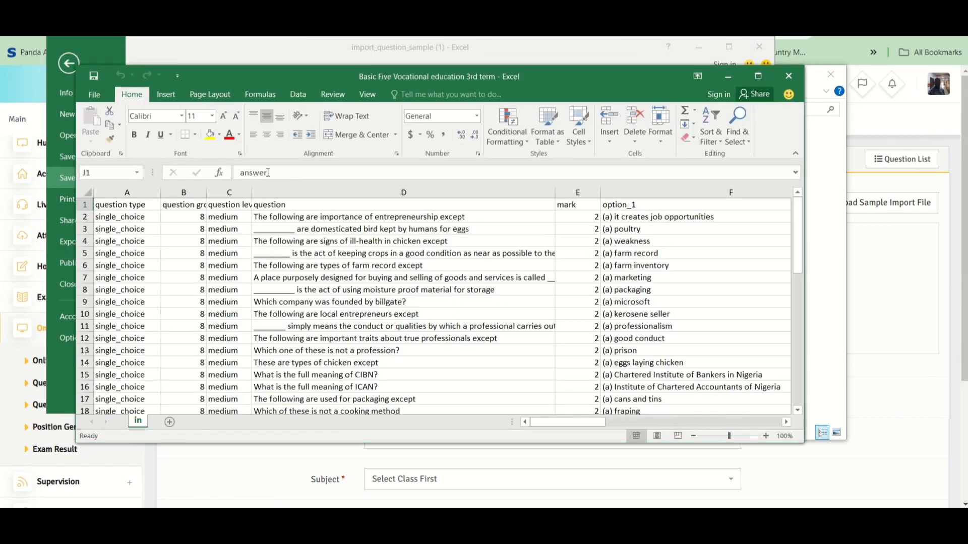
Replace every 8 with 12 in the question group column, cells B2 to B31
left_click(204, 216)
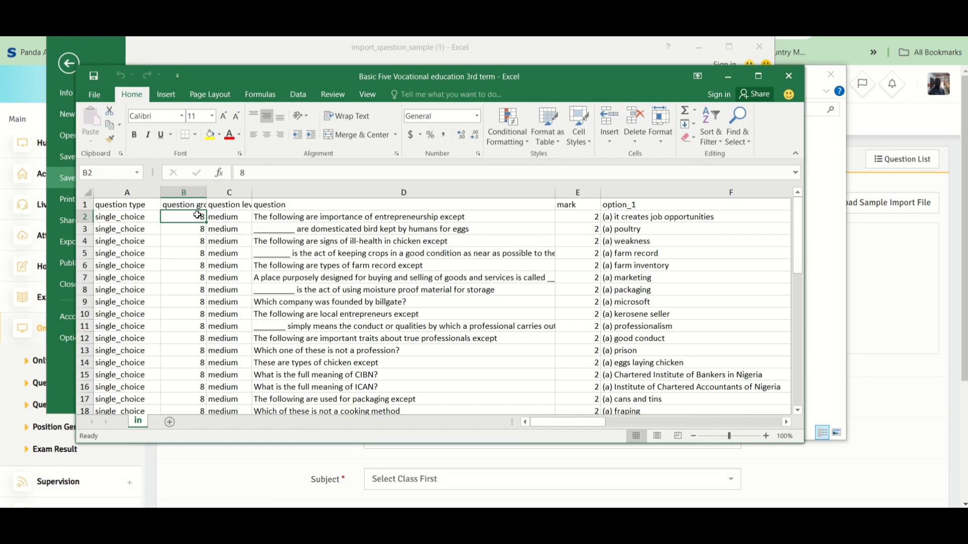
left_click_drag(198, 216, 198, 388)
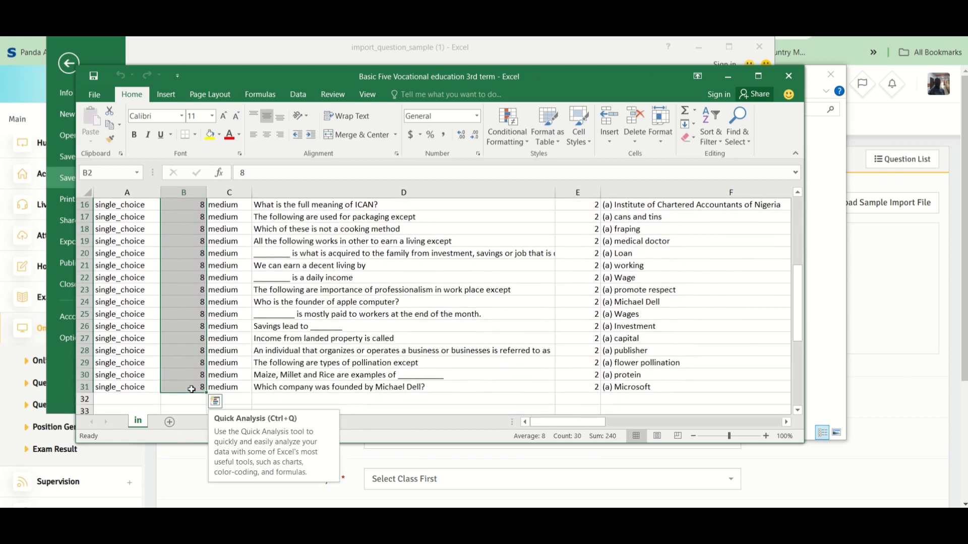
left_click(748, 139)
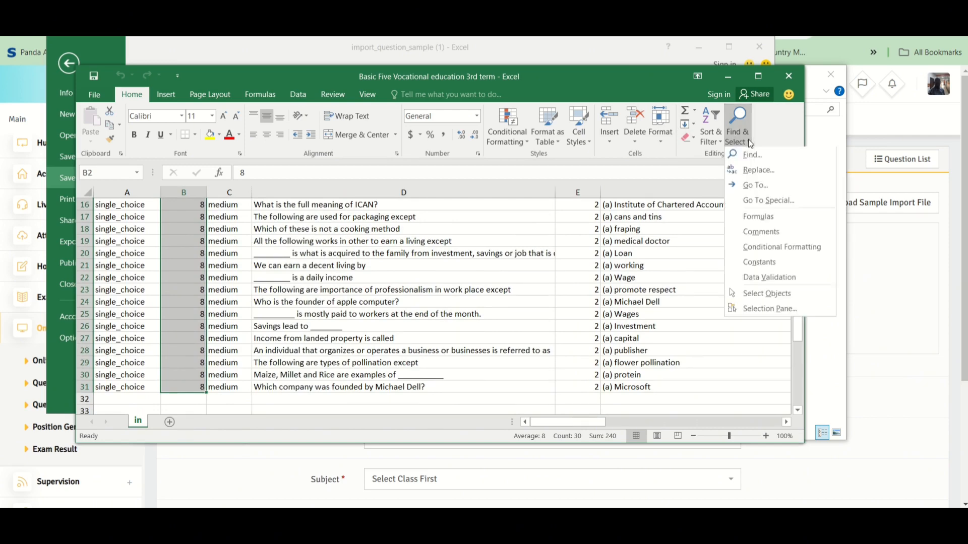
left_click(760, 171)
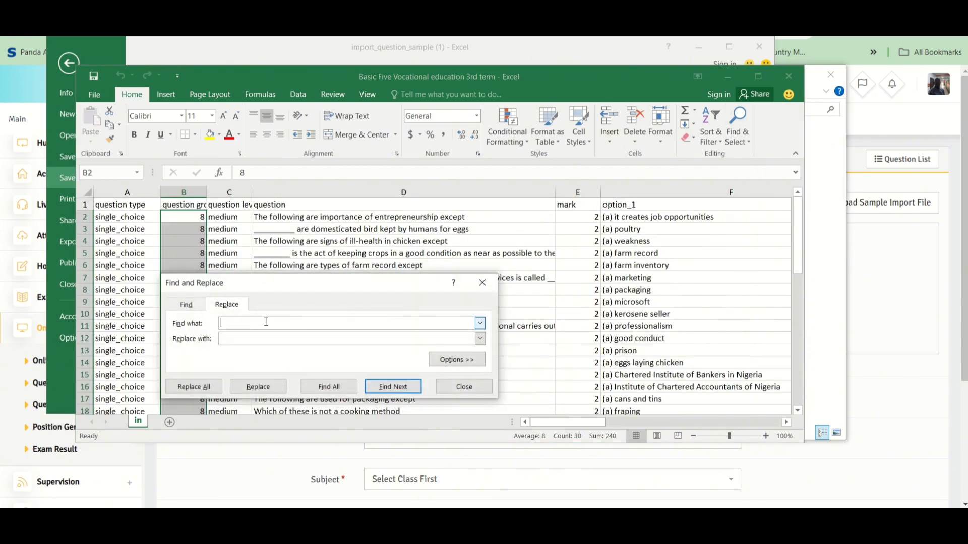
left_click(257, 339)
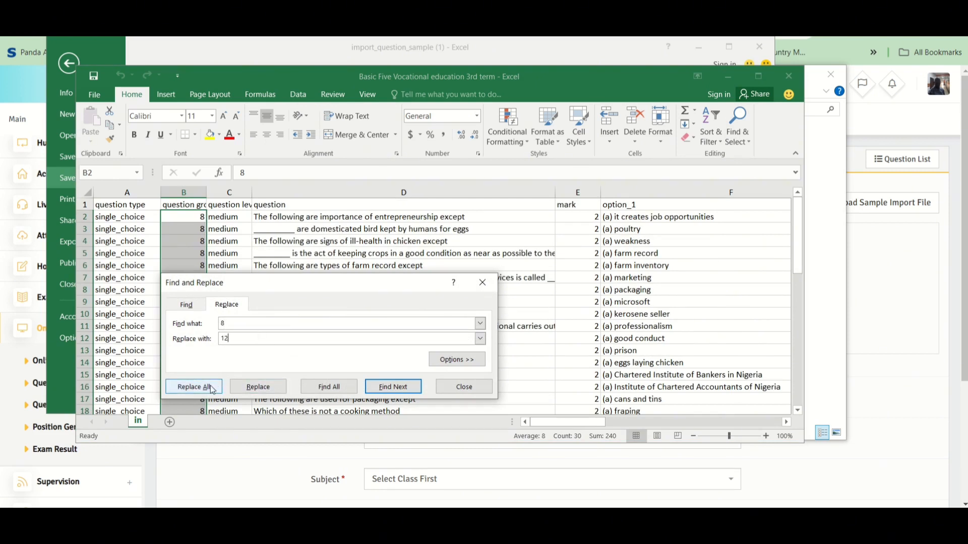
left_click(187, 388)
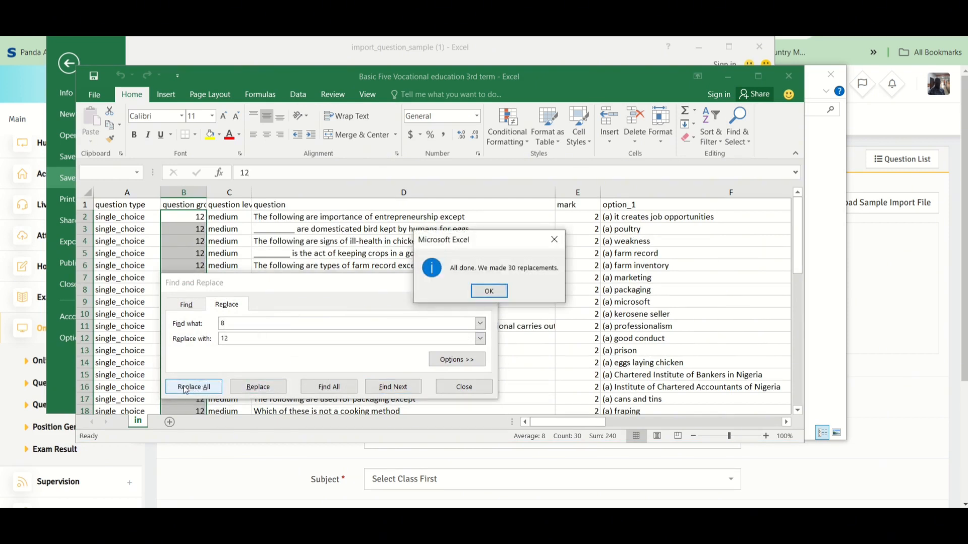
Close the replacement dialogs, maximise the workbook and examine the question, option_1 to option_4 and answer columns
left_click(486, 292)
left_click(464, 386)
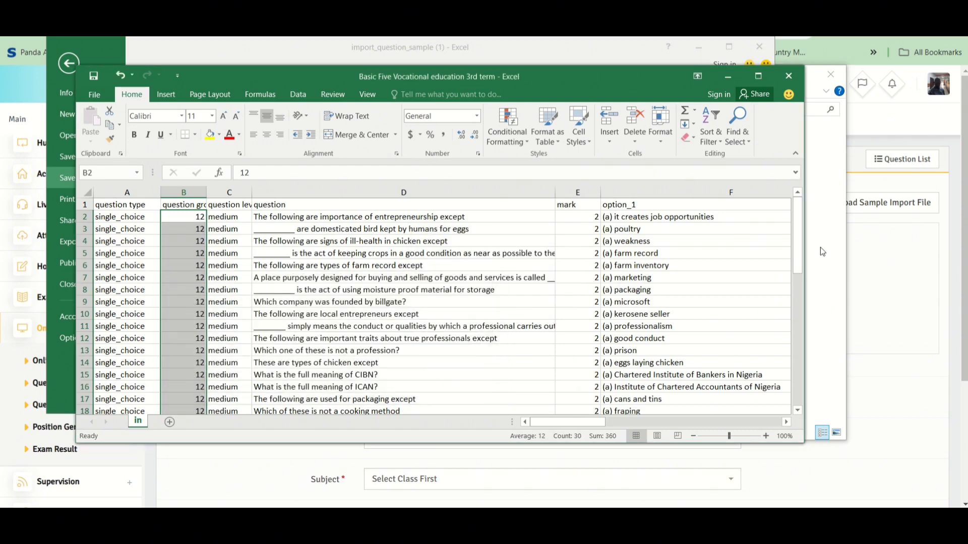
left_click(757, 75)
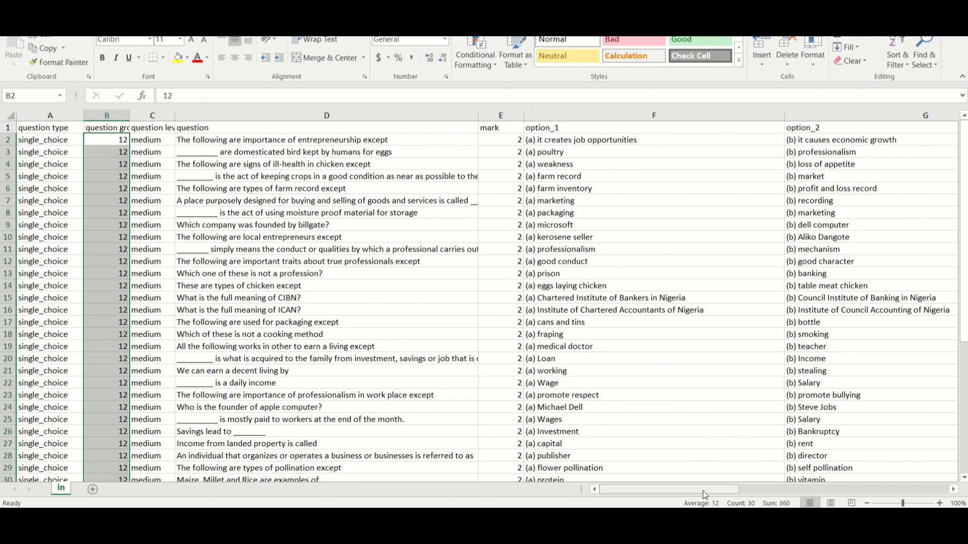
left_click_drag(705, 495, 929, 499)
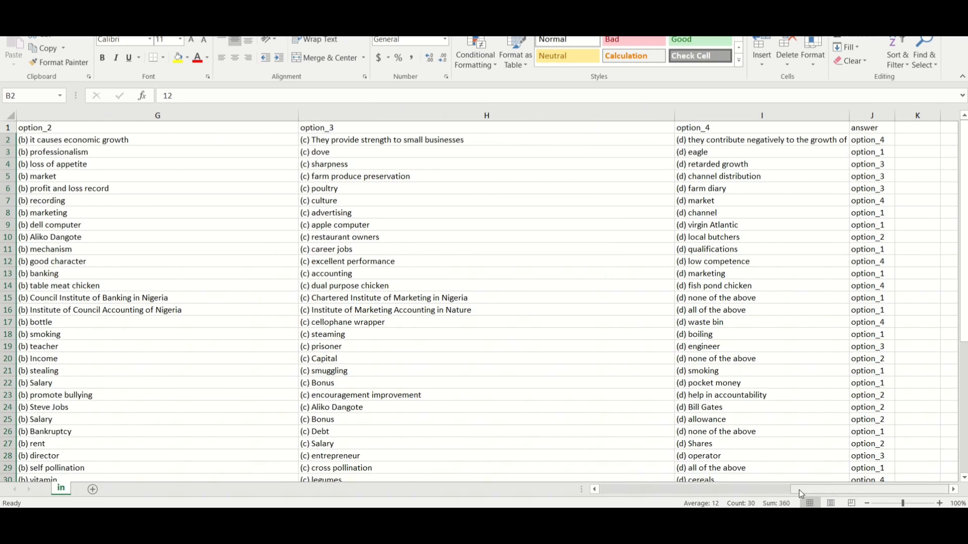
left_click_drag(800, 490, 563, 478)
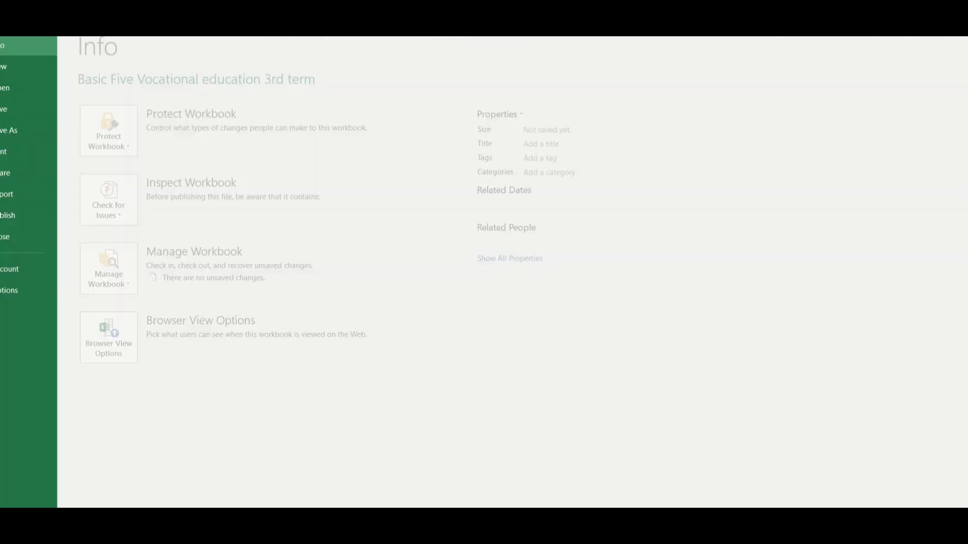
Save "Basic Five Vocational education 3rd term" as CSV (Comma delimited) in the Documents subfolder starting "GOLDEN LEARNER EXAM QUESTIONS T", keeping that format
key("alt+f")
left_click(33, 131)
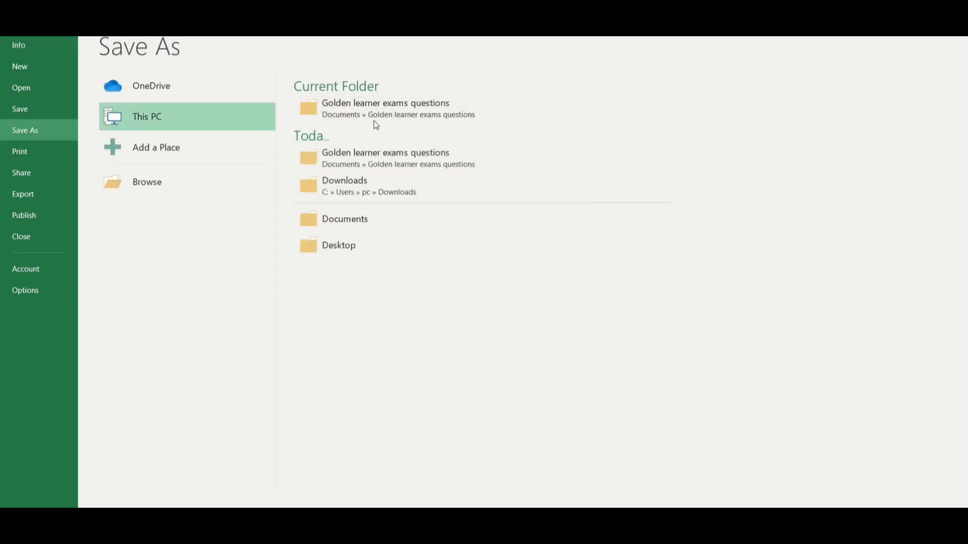
left_click(346, 218)
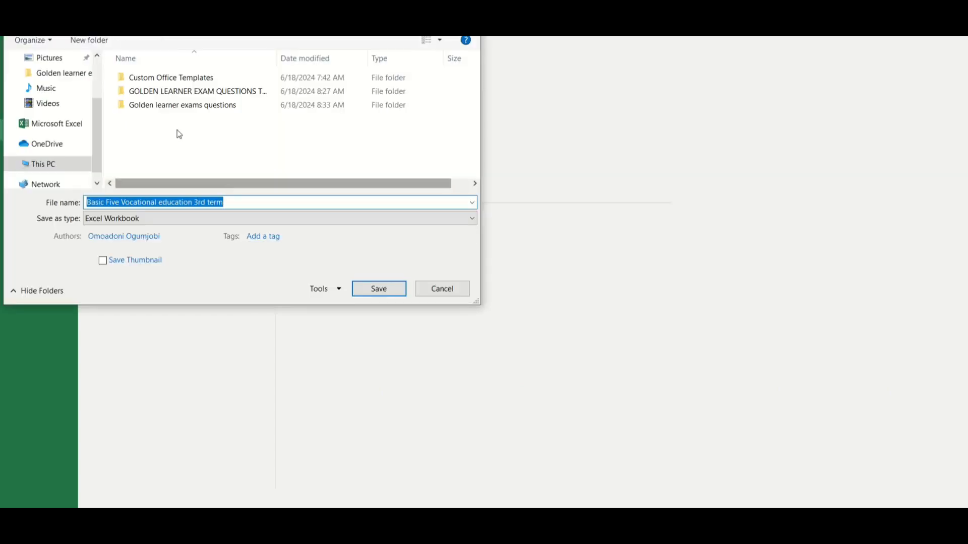
double_click(173, 91)
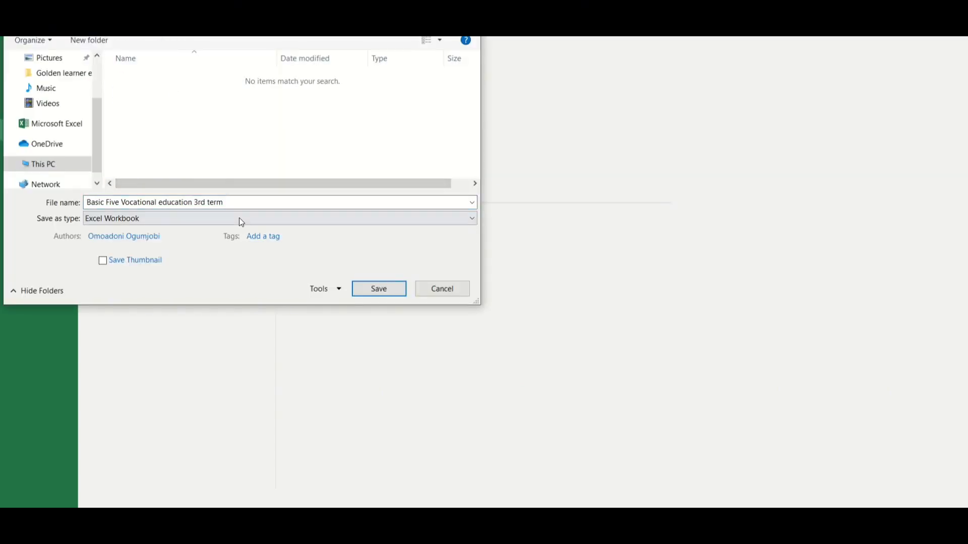
left_click(189, 218)
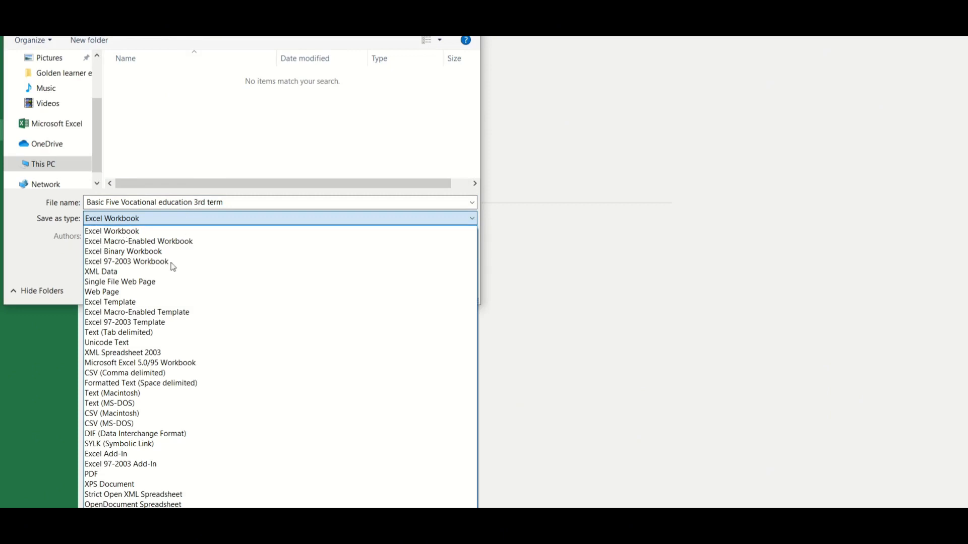
left_click(154, 373)
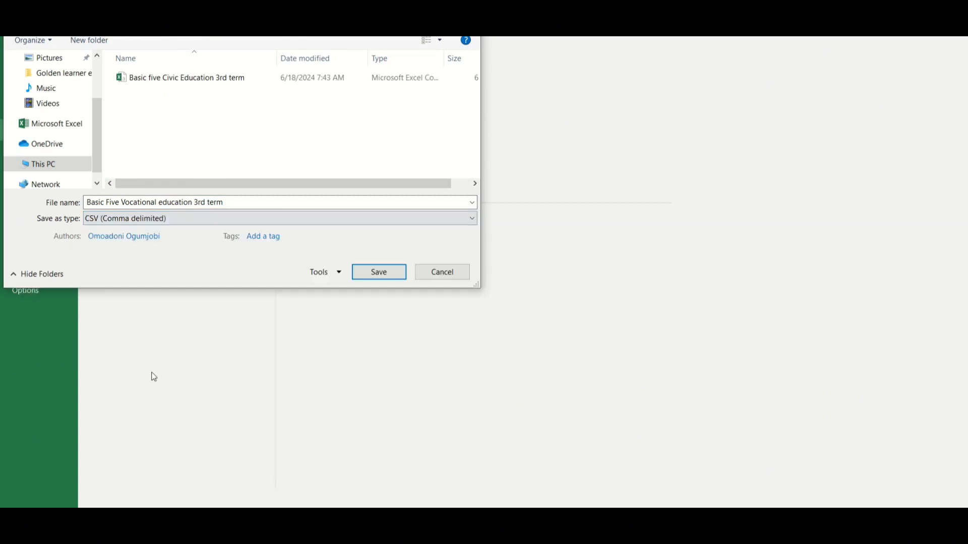
left_click(379, 272)
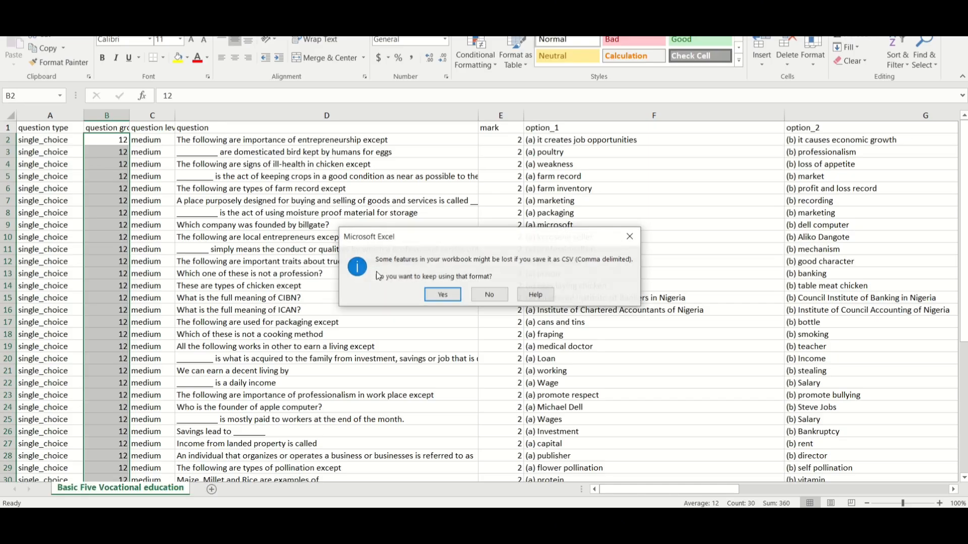
left_click(454, 295)
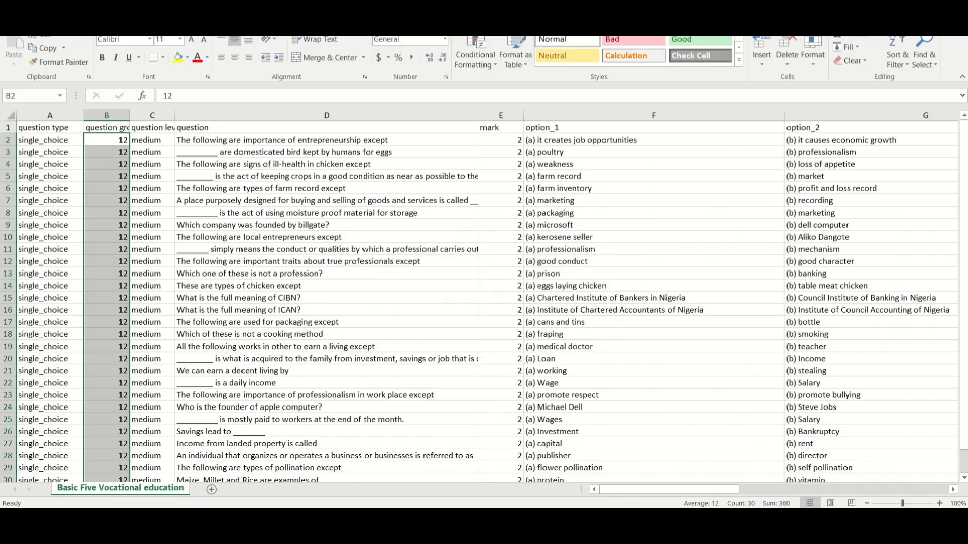
Switch to the school portal in the browser and open the Online Exam list
key("alt+f")
key("a")
key("alt+Tab")
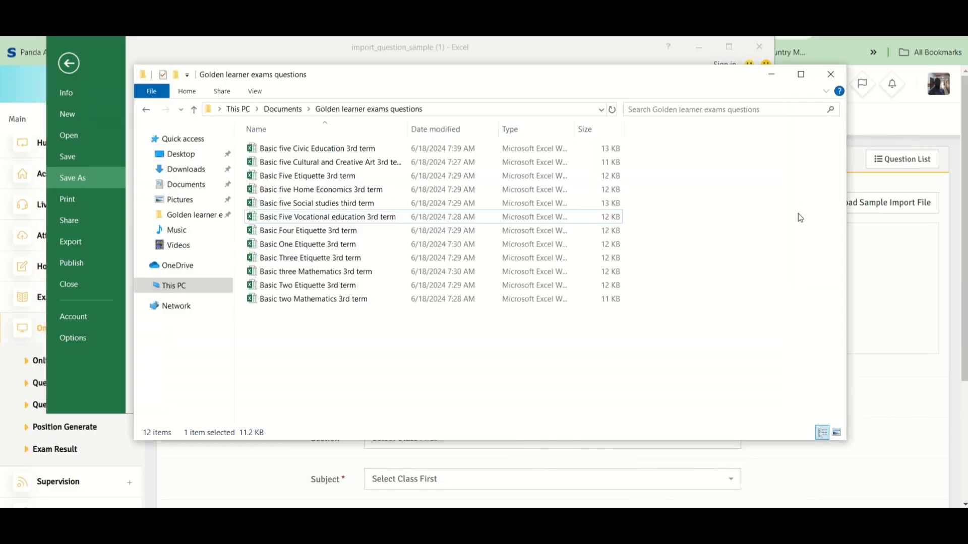
left_click(905, 251)
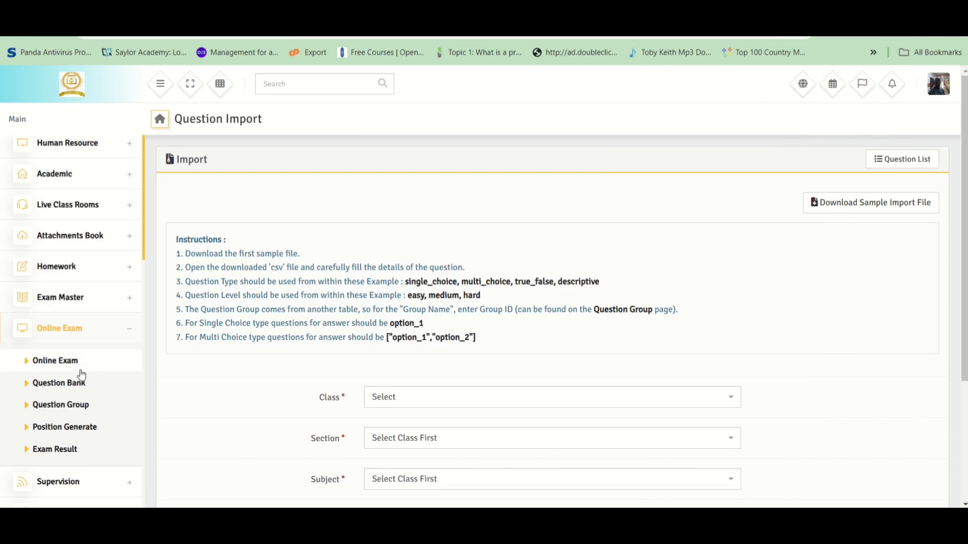
scroll(63, 367, "down", 3)
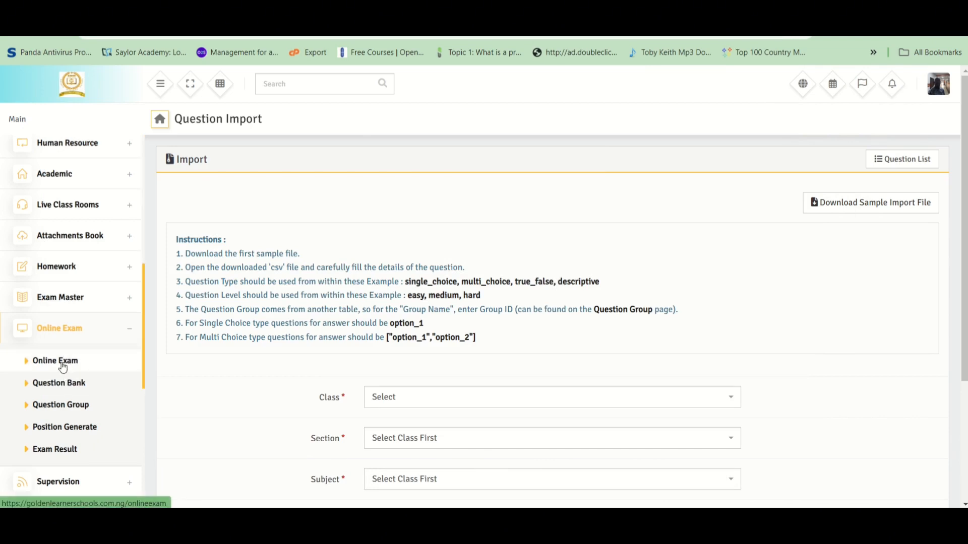
left_click(63, 367)
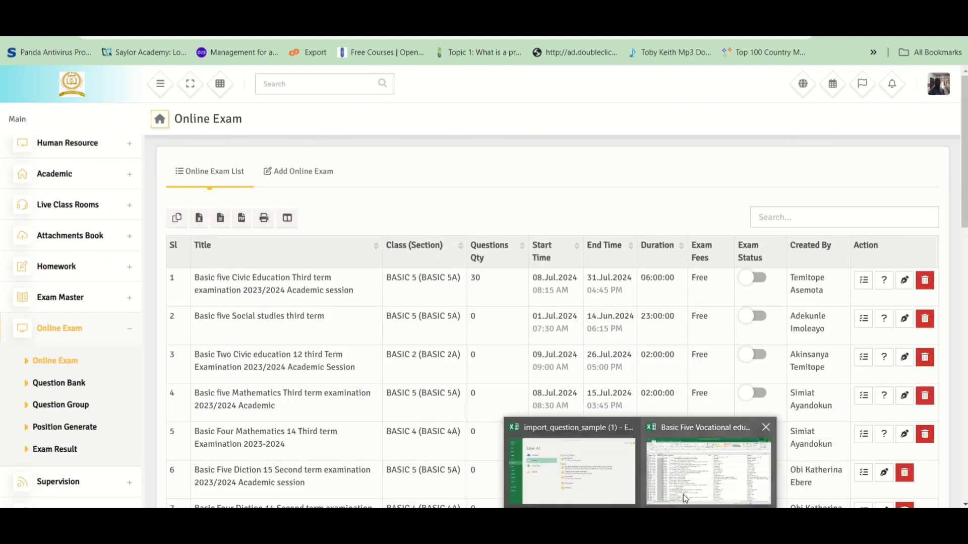
left_click(683, 494)
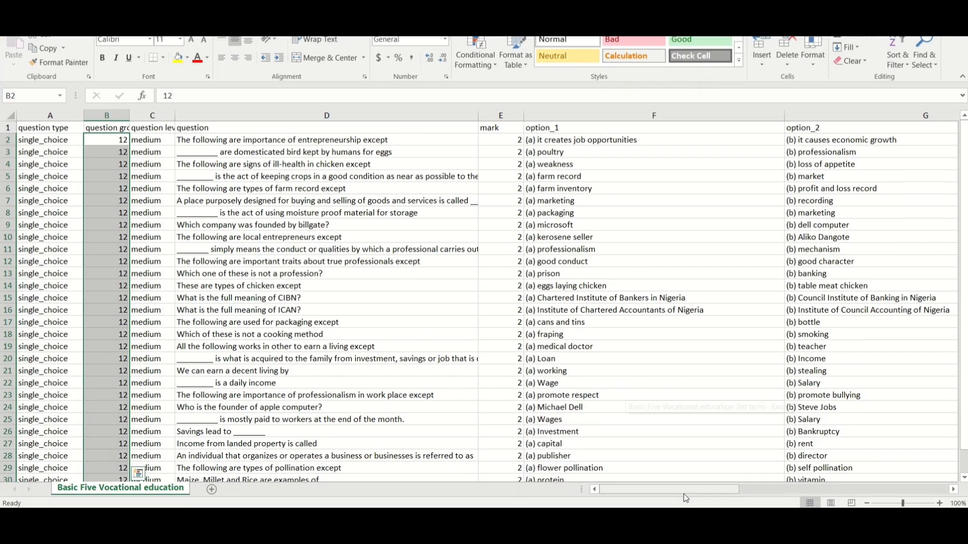
key("alt+Tab")
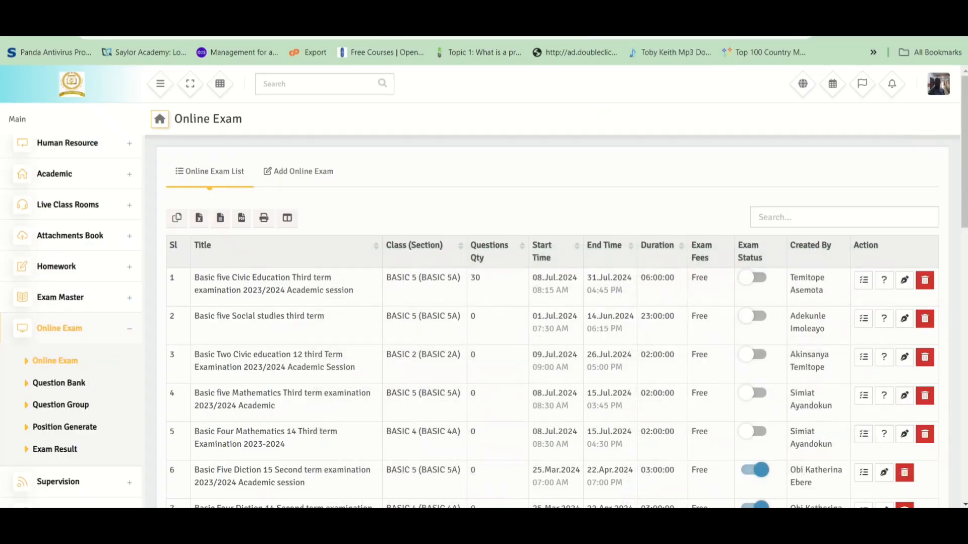
Search the online exam list for "VOCAT"
left_click(793, 223)
type("V")
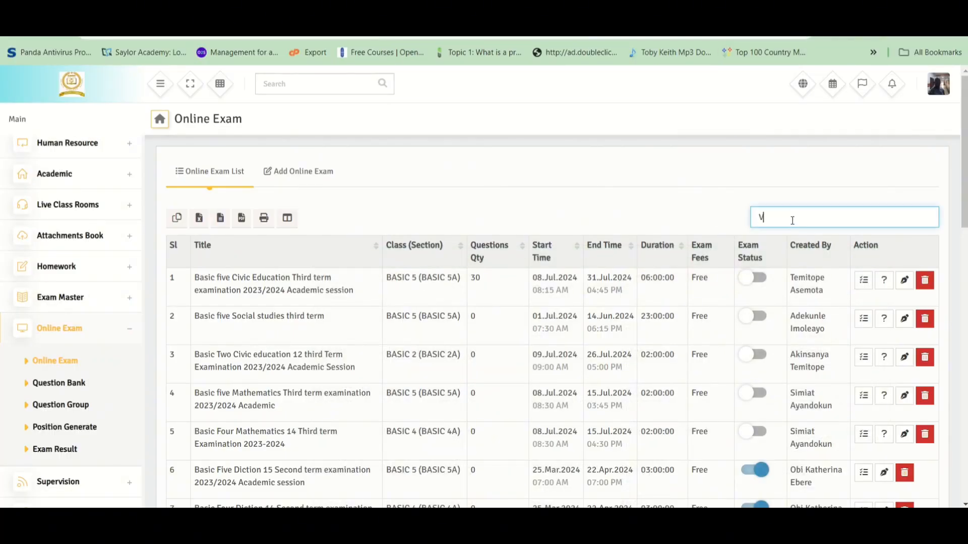
type("ACAT")
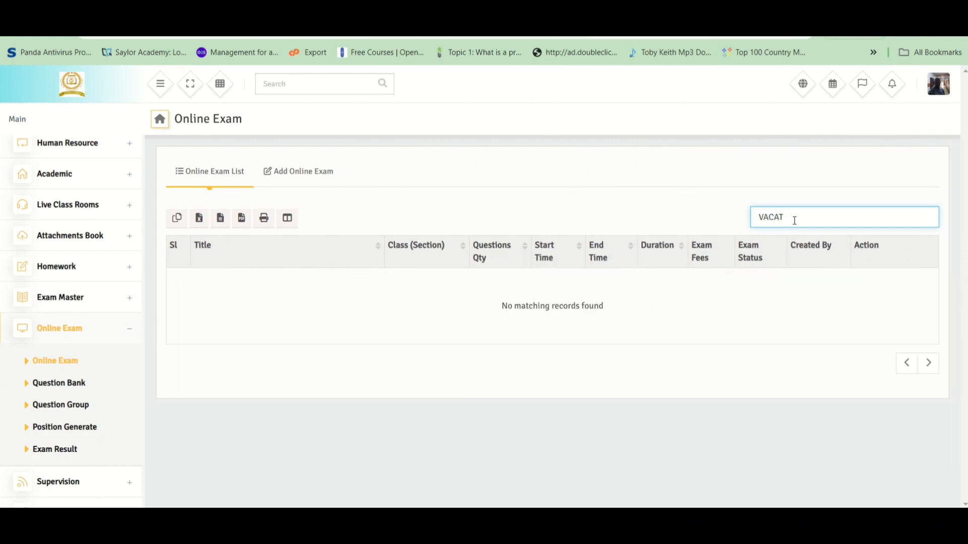
key("BackSpace")
key("BackSpace")
key("BackSpace")
type("voc")
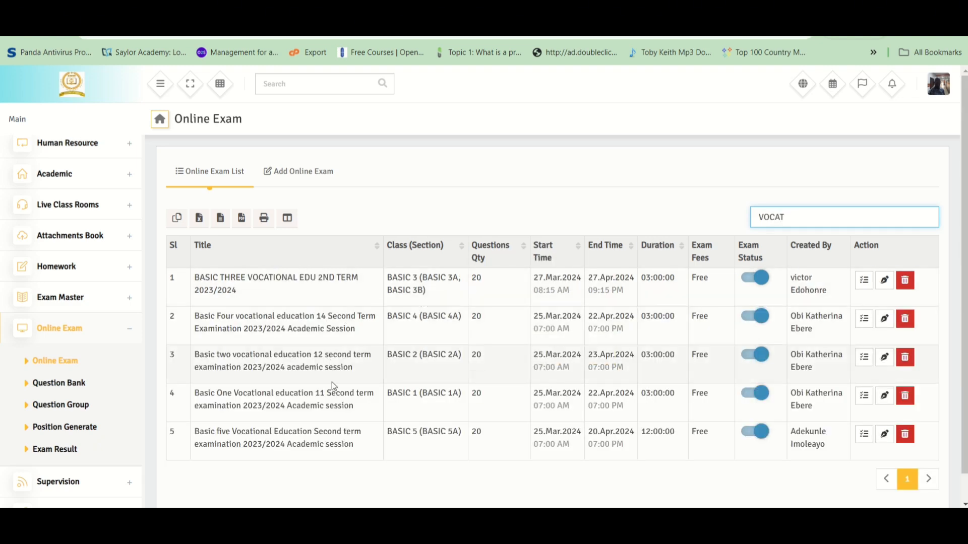
Copy the Basic five Vocational Education Second term exam's title from the list into the title of a new online exam
left_click_drag(355, 444, 197, 432)
right_click(196, 432)
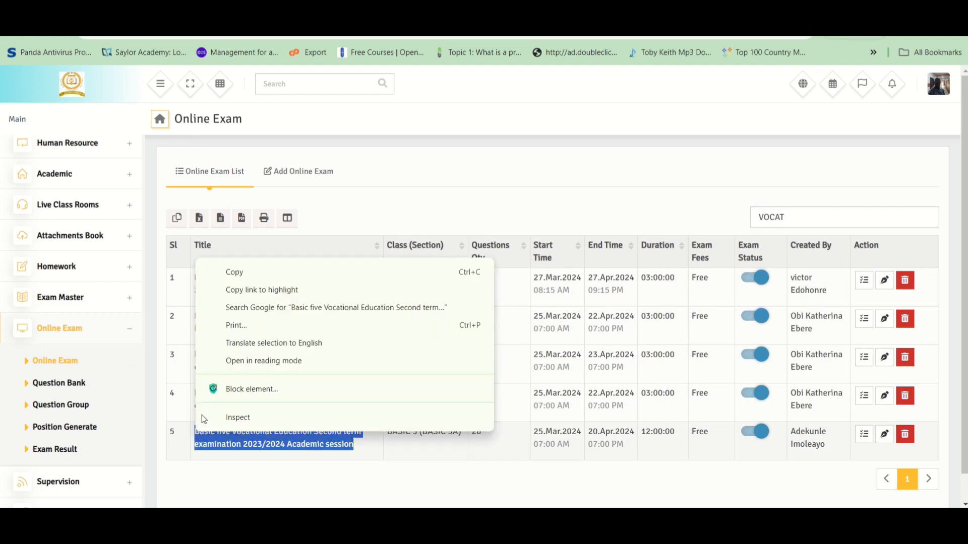
left_click(253, 274)
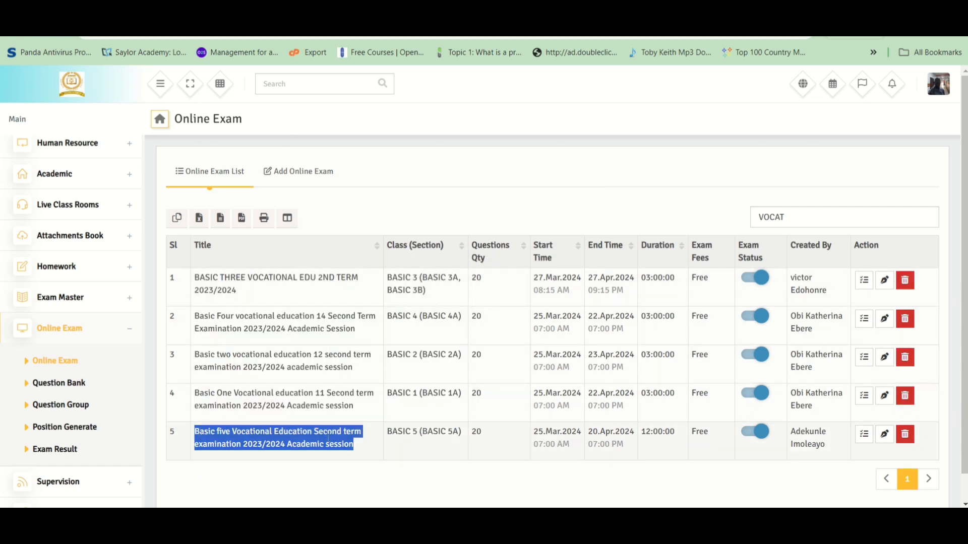
left_click(309, 174)
left_click(368, 212)
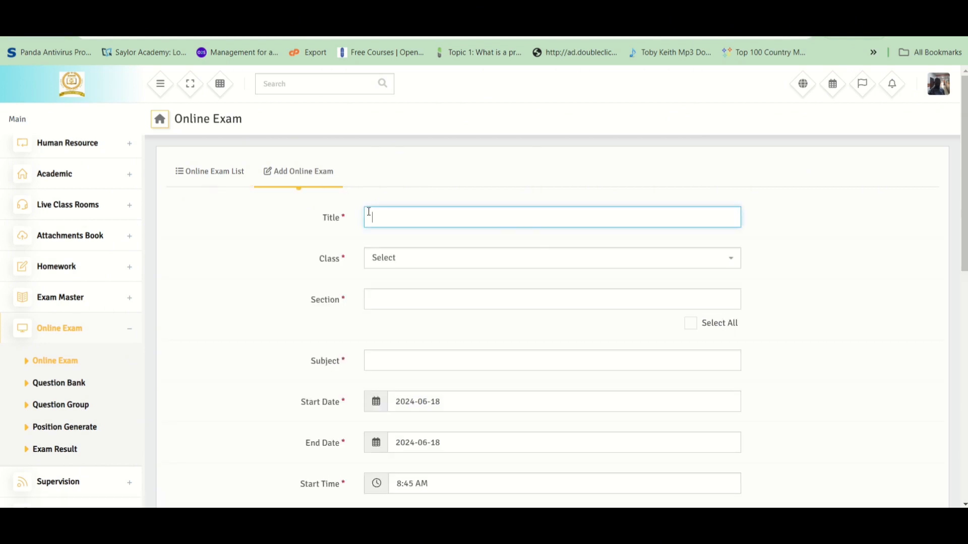
right_click(369, 212)
left_click(417, 335)
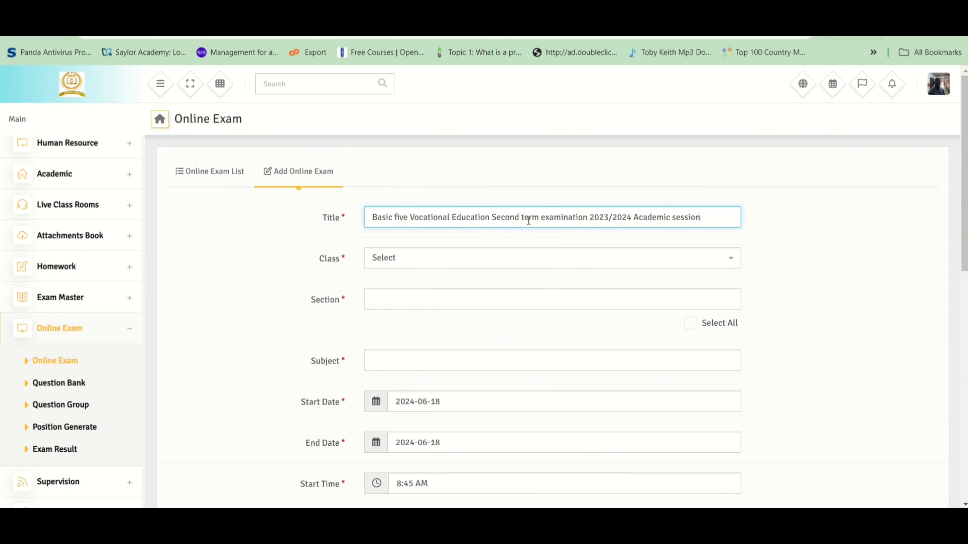
Insert "Third" before "Second" in the new exam's title
left_click_drag(522, 217, 496, 218)
left_click(494, 217)
type("Third")
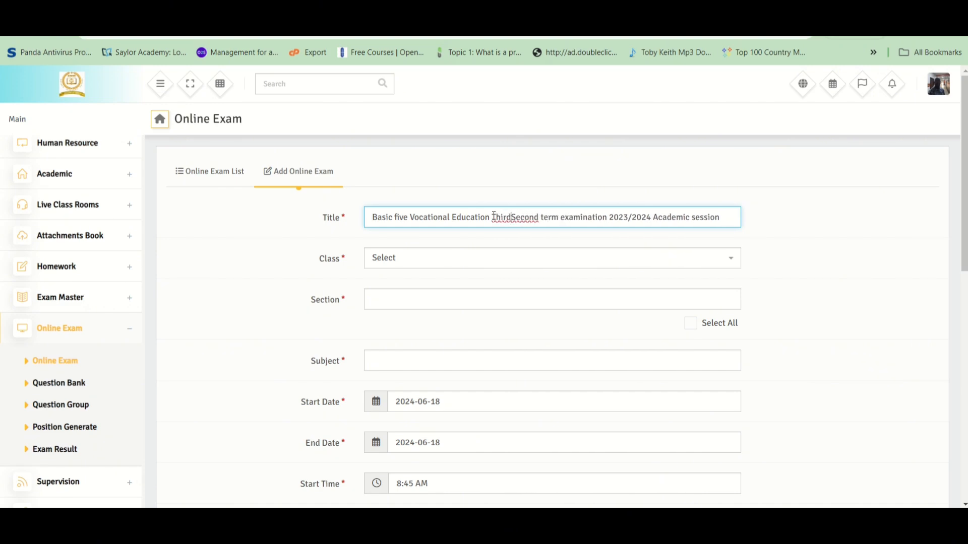
Assign the new exam to class BASIC 5, section BASIC 5A, with the subject Vocational Education 15
left_click(455, 259)
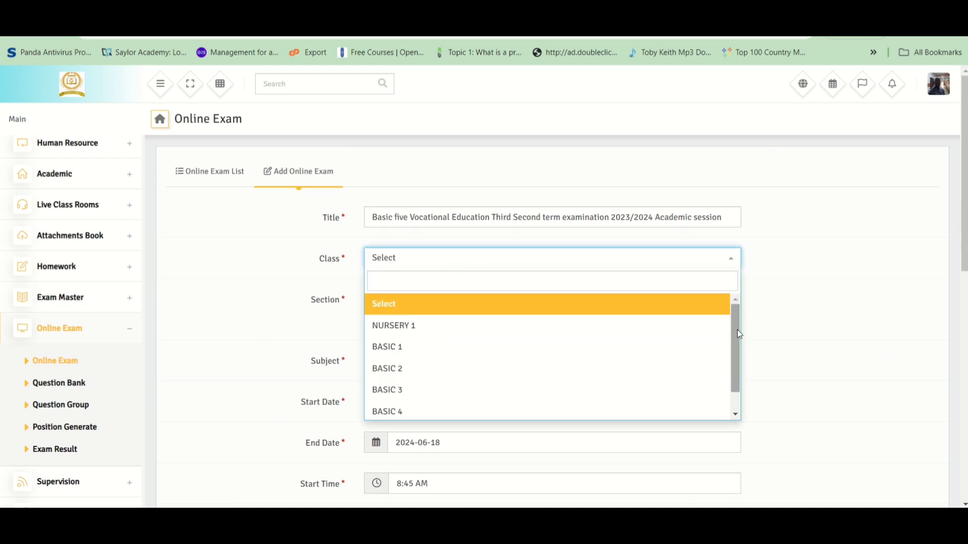
left_click_drag(737, 330, 734, 368)
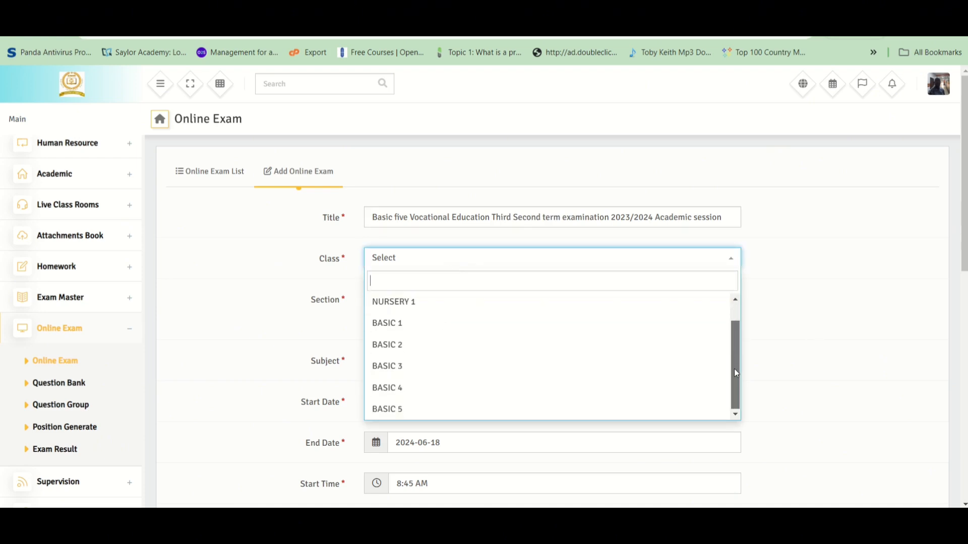
left_click(398, 409)
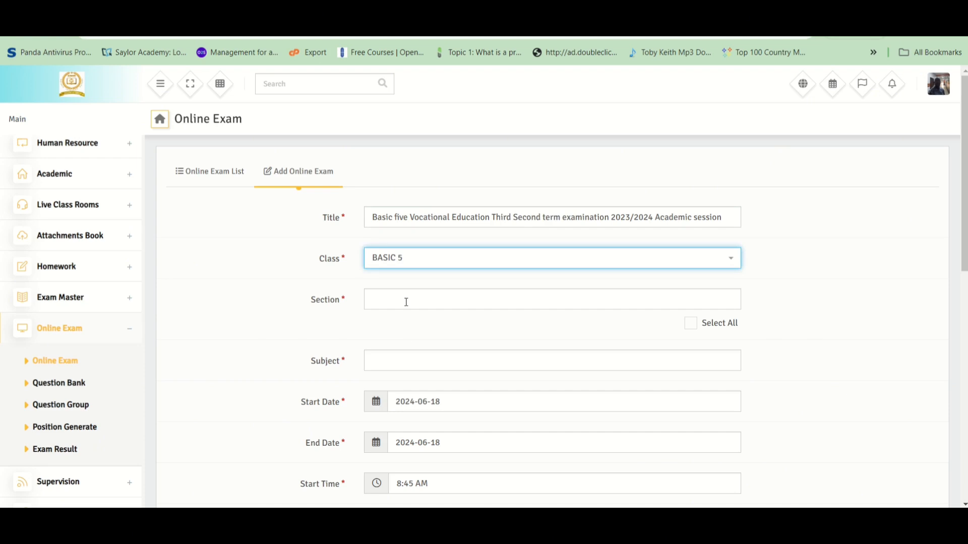
left_click(406, 302)
left_click(414, 323)
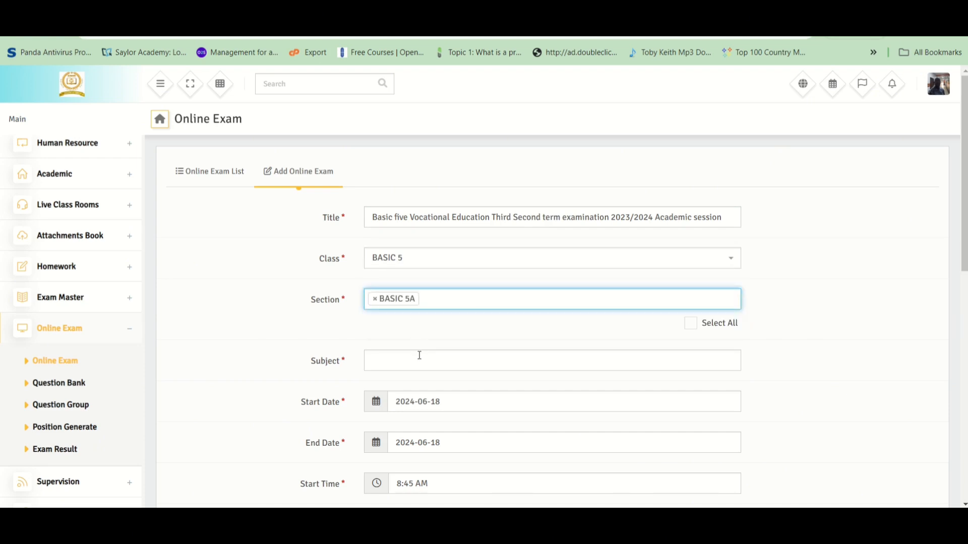
left_click(419, 356)
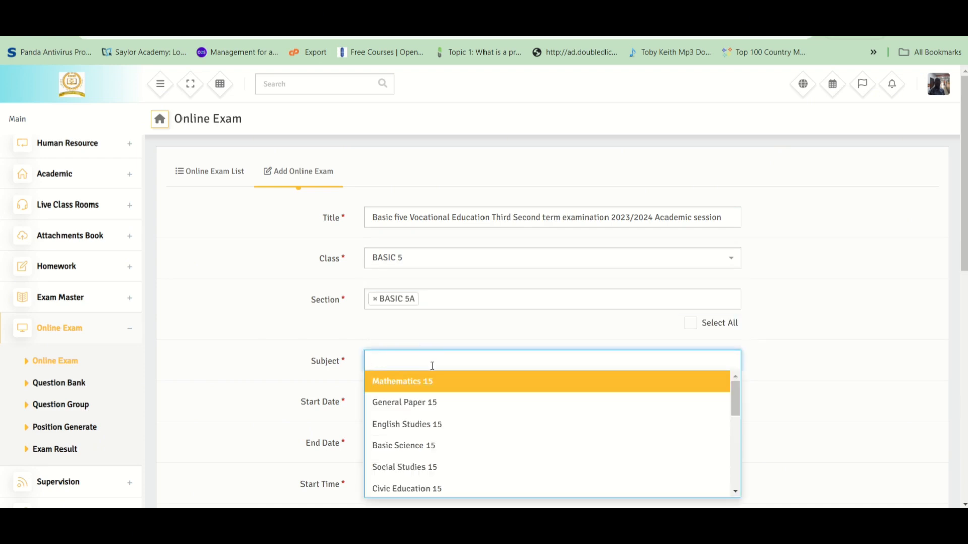
type("vo")
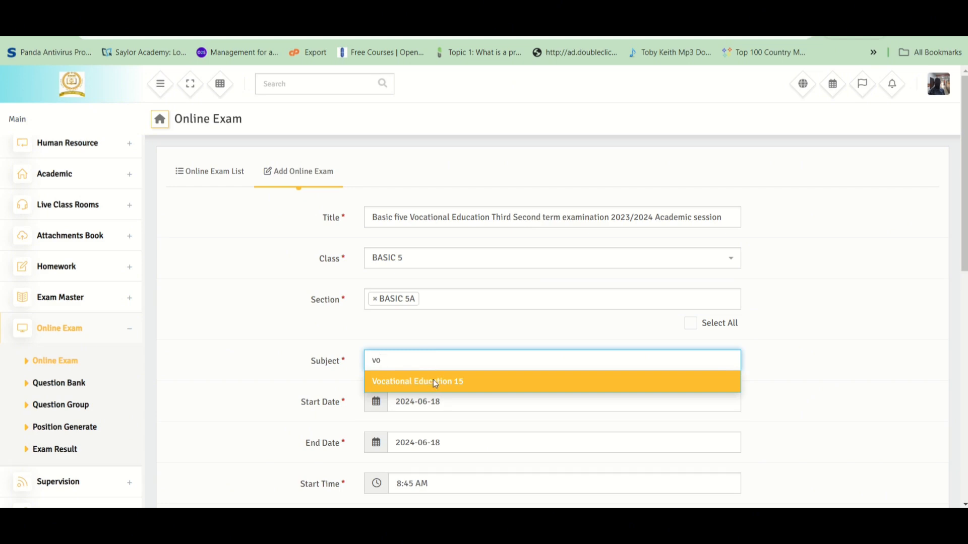
left_click(434, 381)
Set the new exam's start date to 2024-07-08
left_click(453, 402)
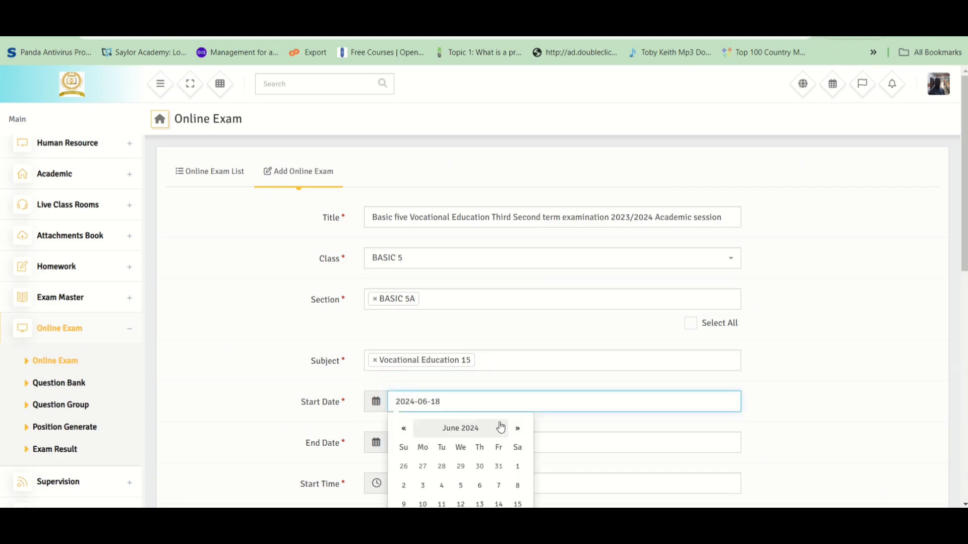
left_click(516, 429)
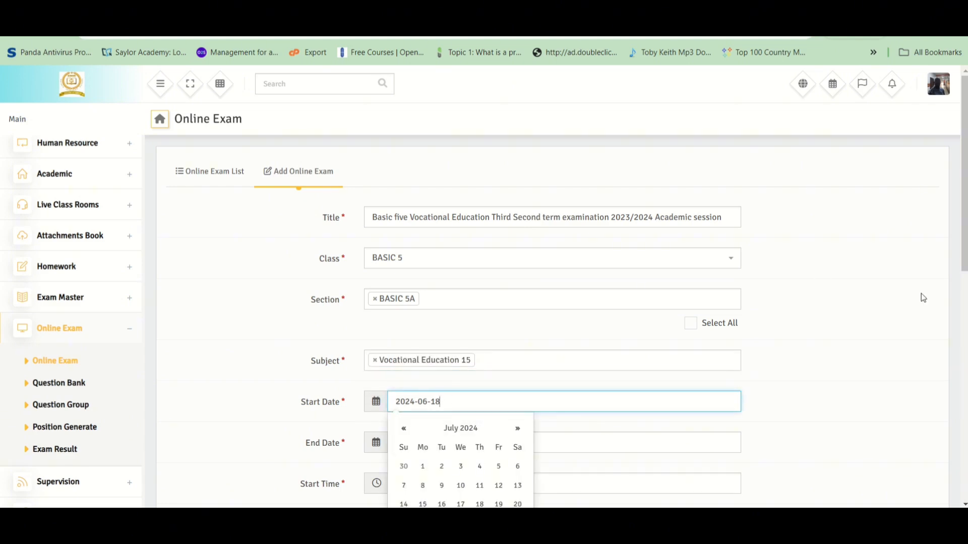
left_click(423, 485)
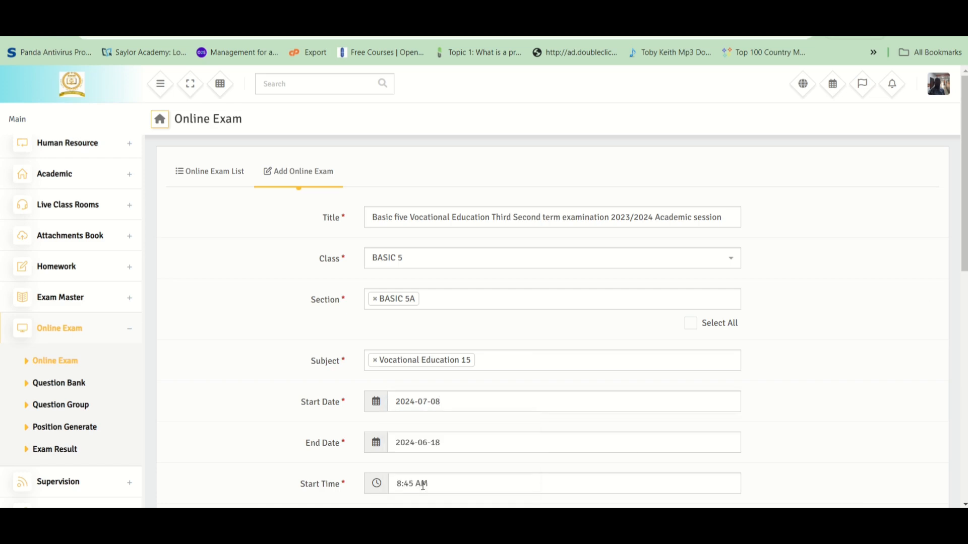
scroll(950, 270, "down", 3)
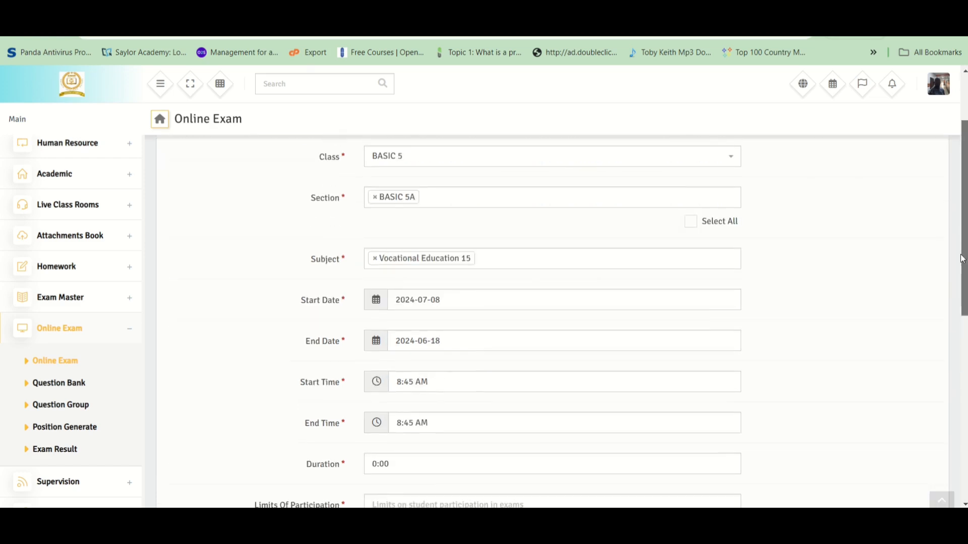
Set the new exam's end date to 2024-07-31
left_click(462, 302)
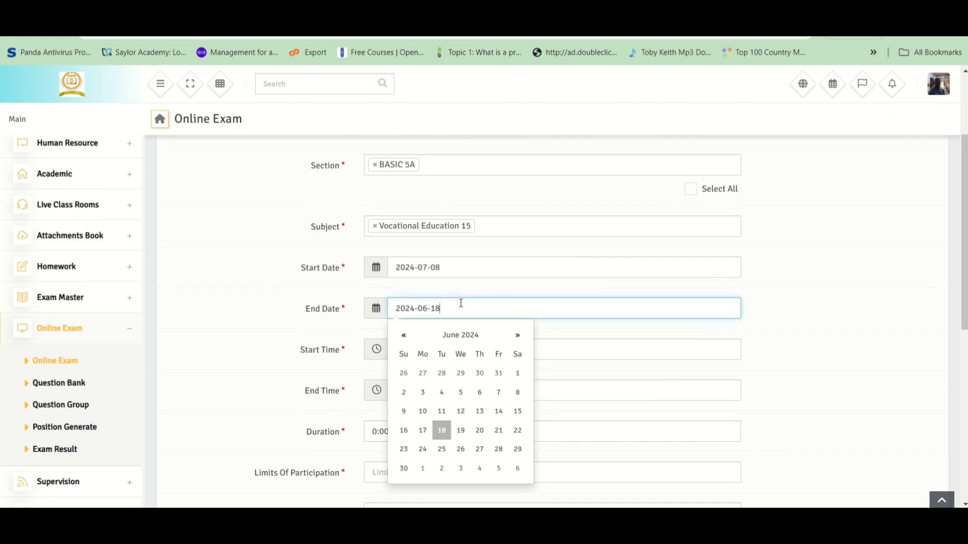
left_click(518, 337)
left_click(461, 449)
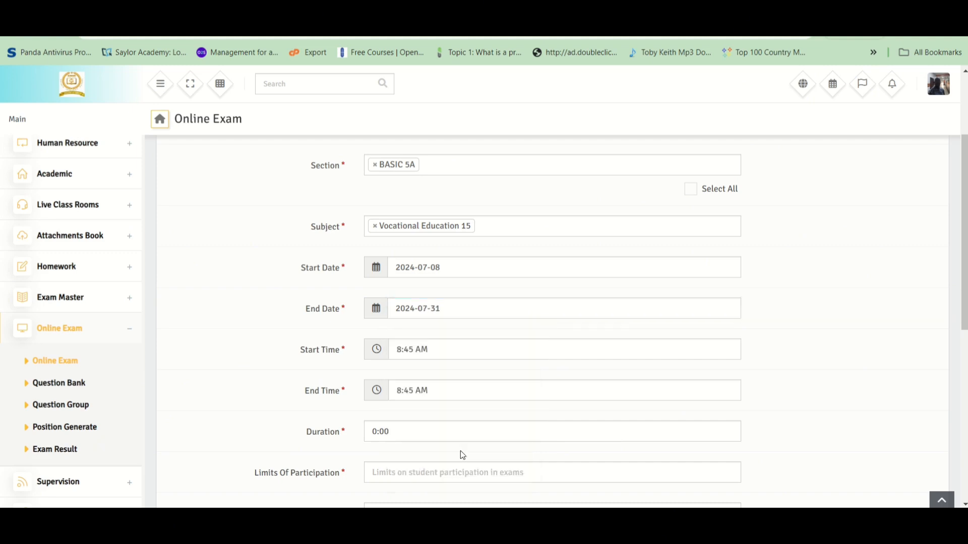
Set the new exam's end time to 4:45 PM
left_click(430, 348)
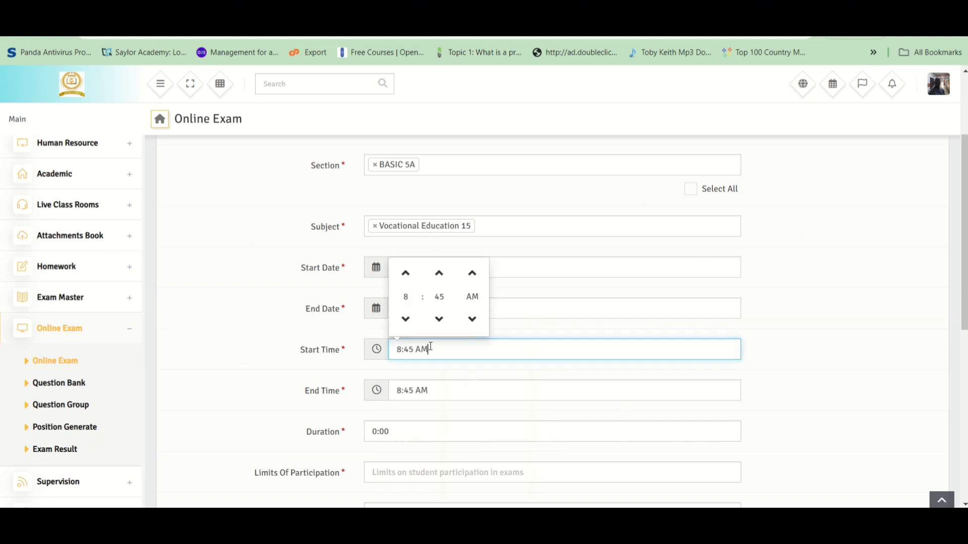
left_click(426, 385)
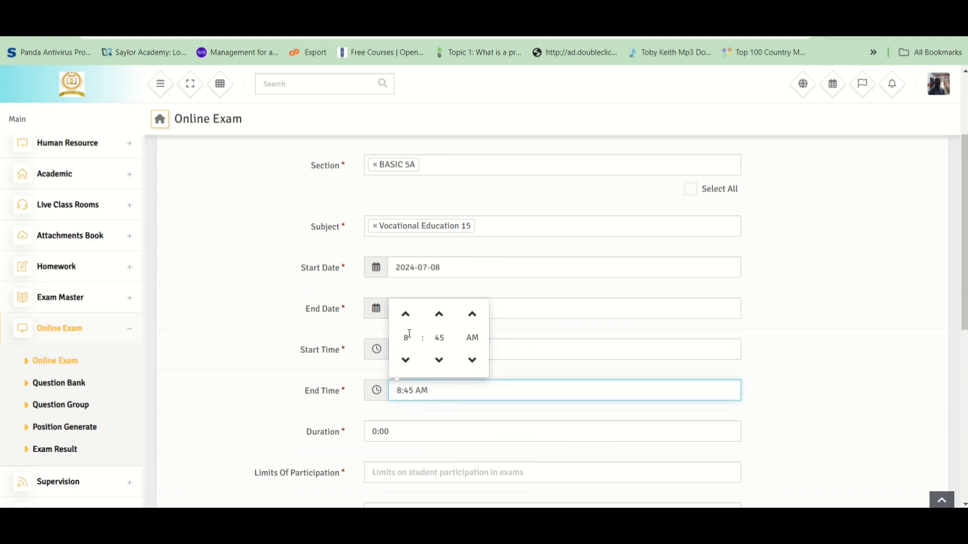
left_click(405, 361)
left_click(406, 361)
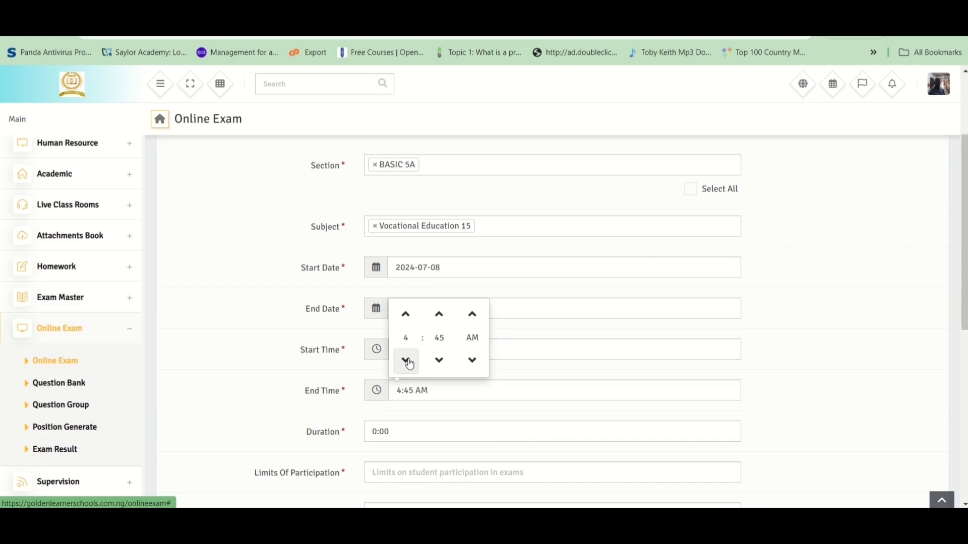
left_click(473, 314)
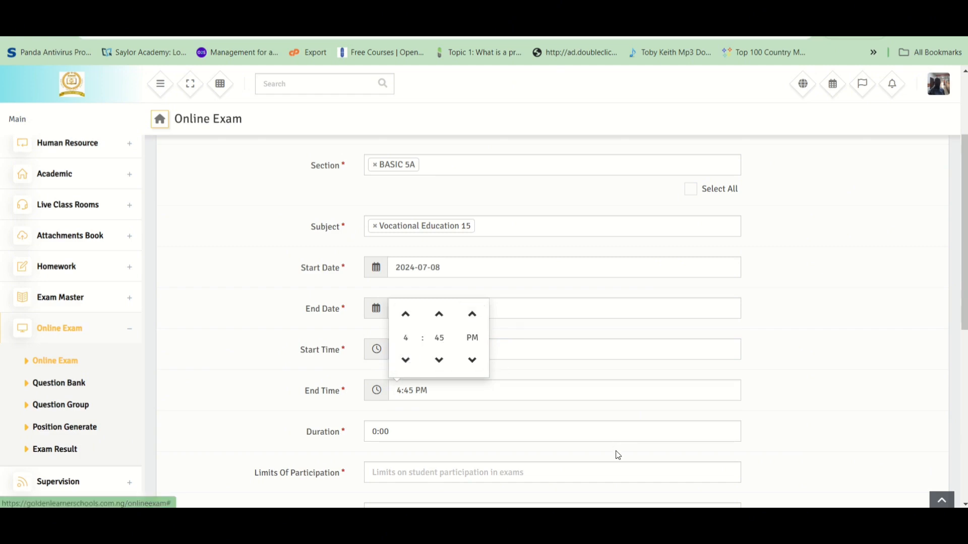
left_click(567, 372)
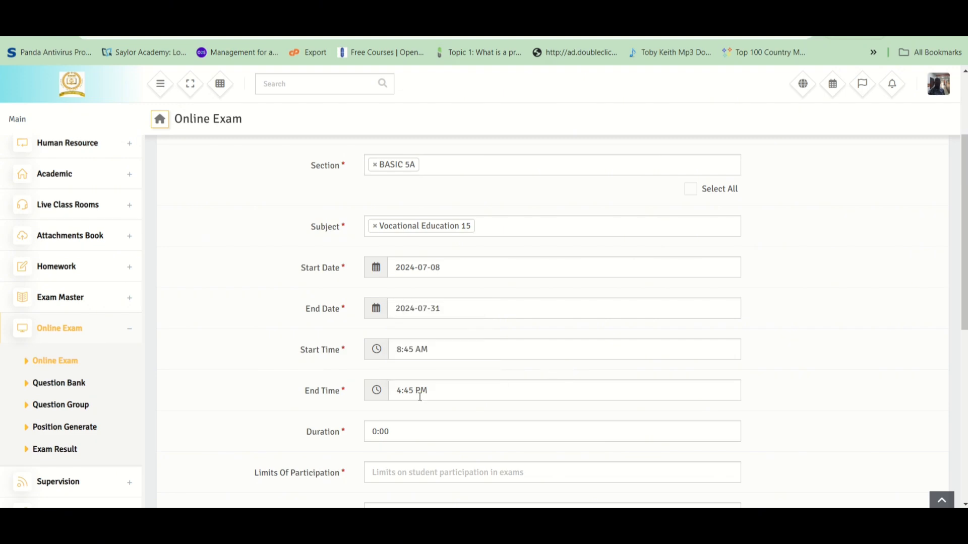
Set the new exam's duration to 2:00
left_click(377, 432)
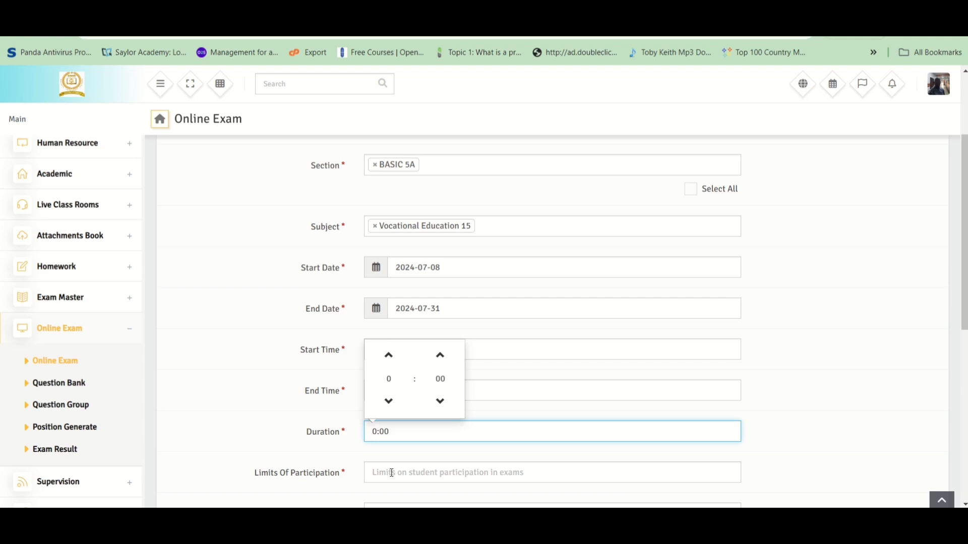
type("2")
left_click(304, 427)
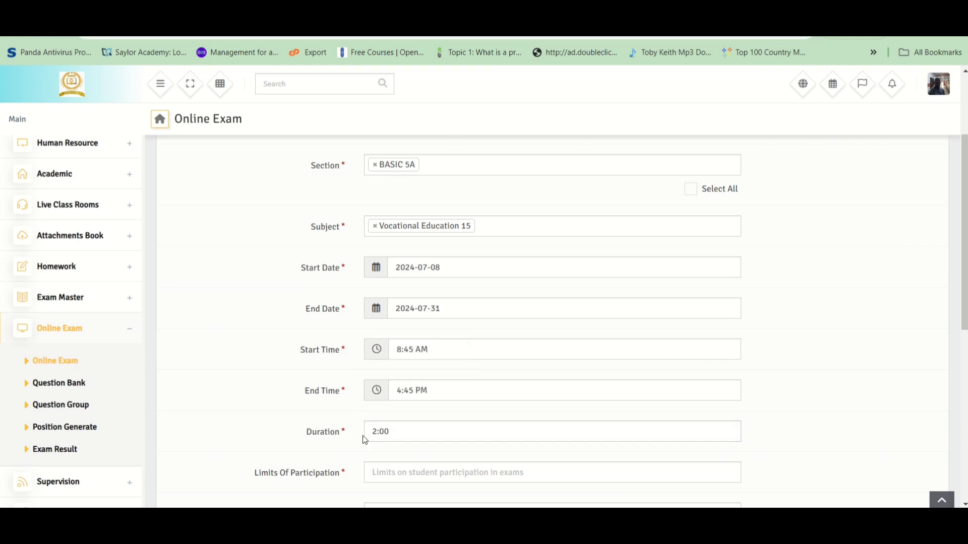
left_click(379, 432)
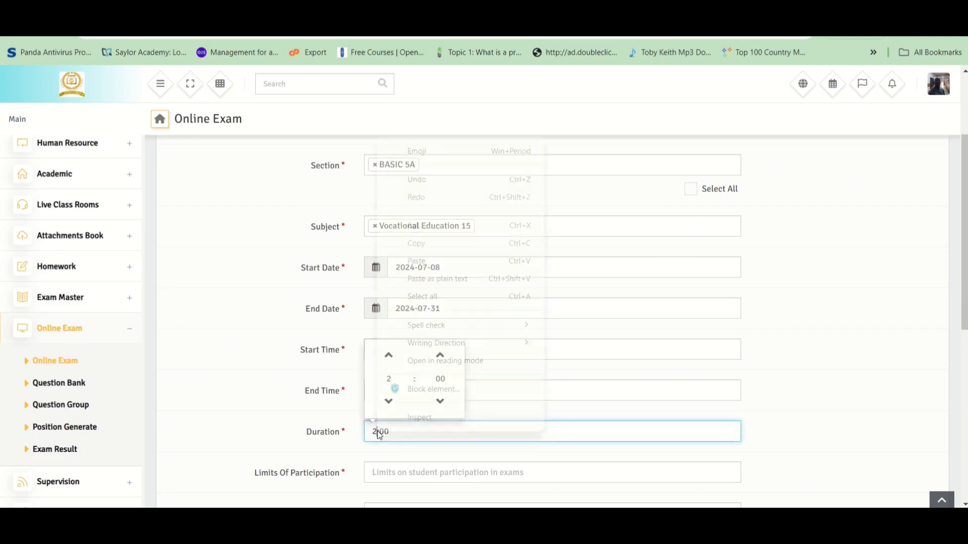
right_click(380, 435)
left_click(378, 432)
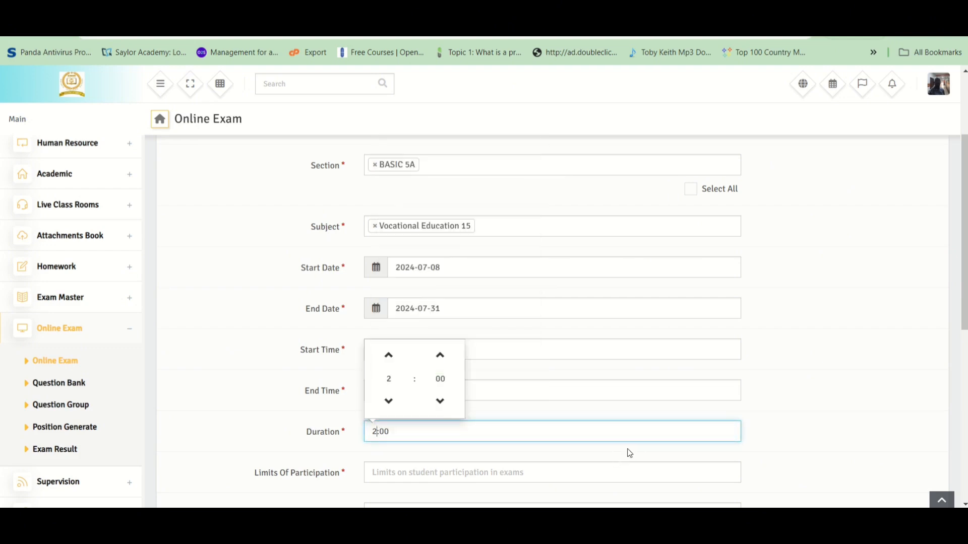
Set the new exam's limits of participation to 2
left_click_drag(962, 310, 962, 381)
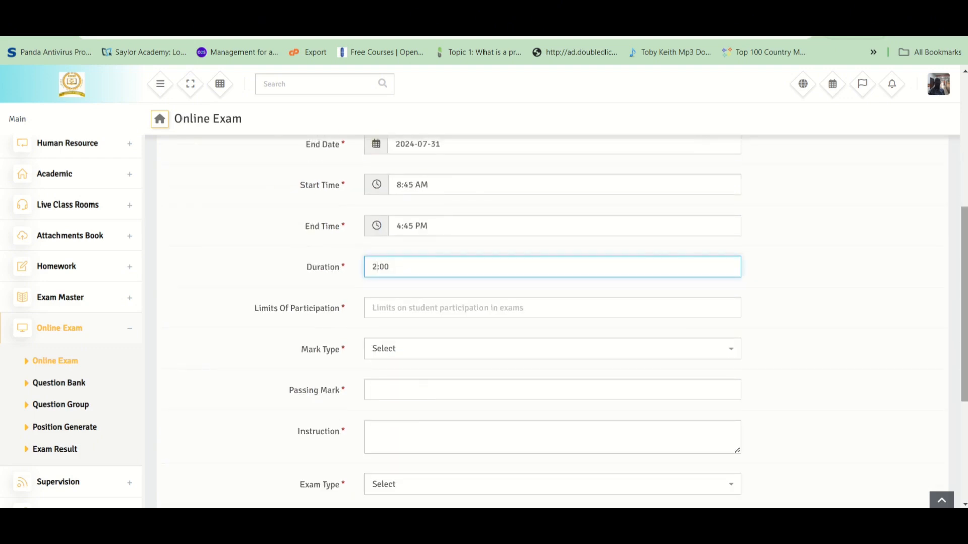
left_click(404, 306)
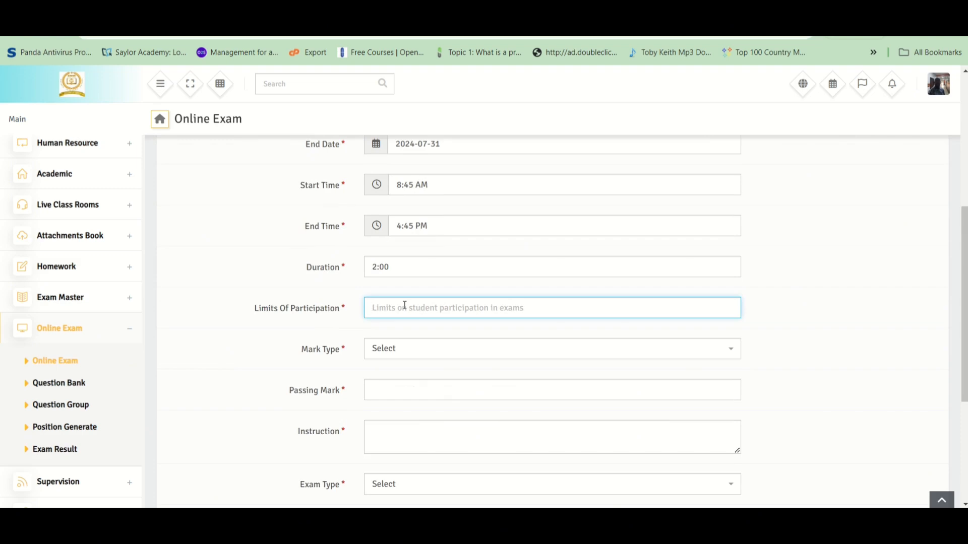
type("1")
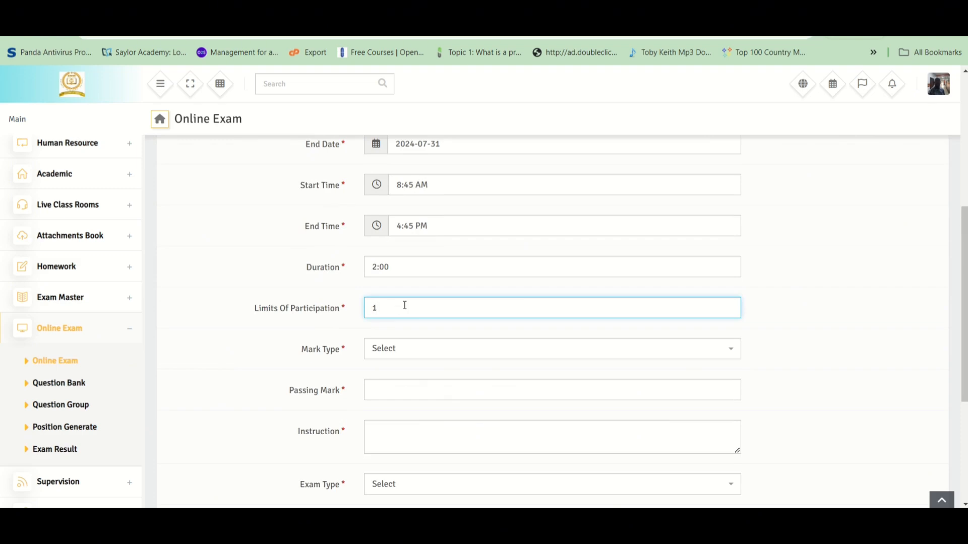
key("BackSpace")
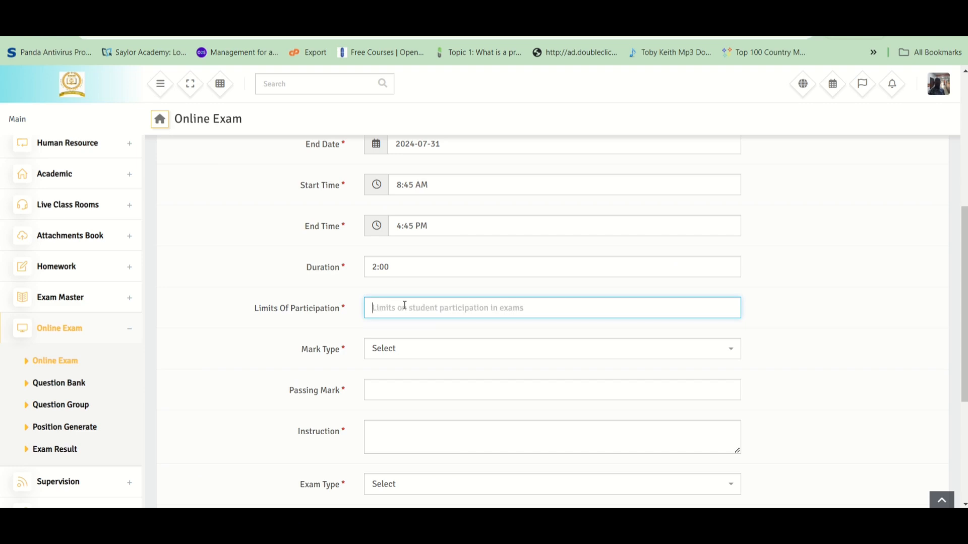
type("2")
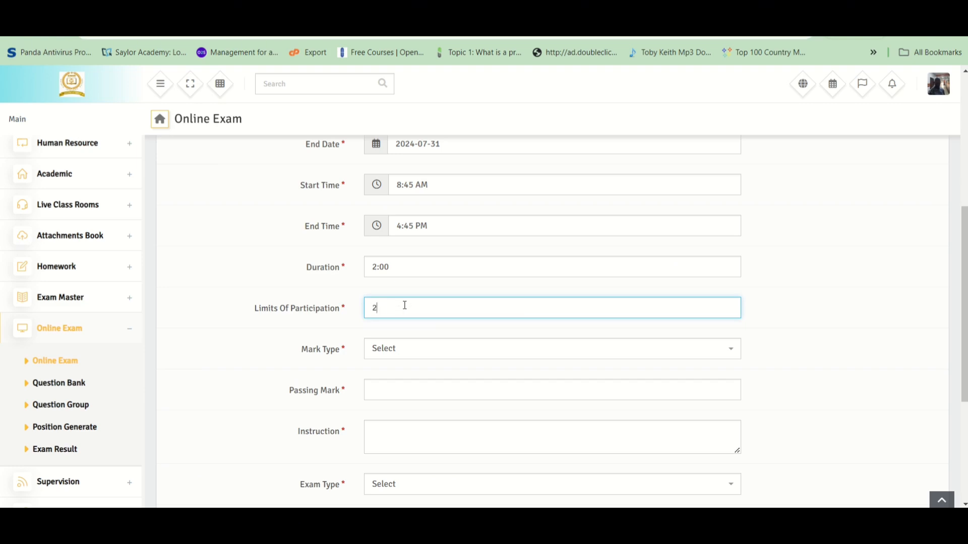
Set the new exam's mark type to Percent with a passing mark of 25
left_click(408, 349)
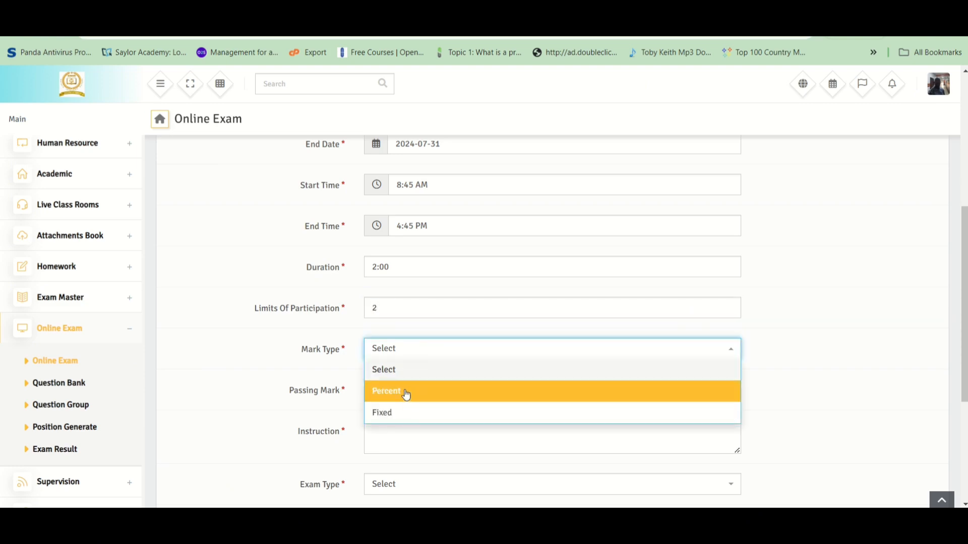
left_click(403, 392)
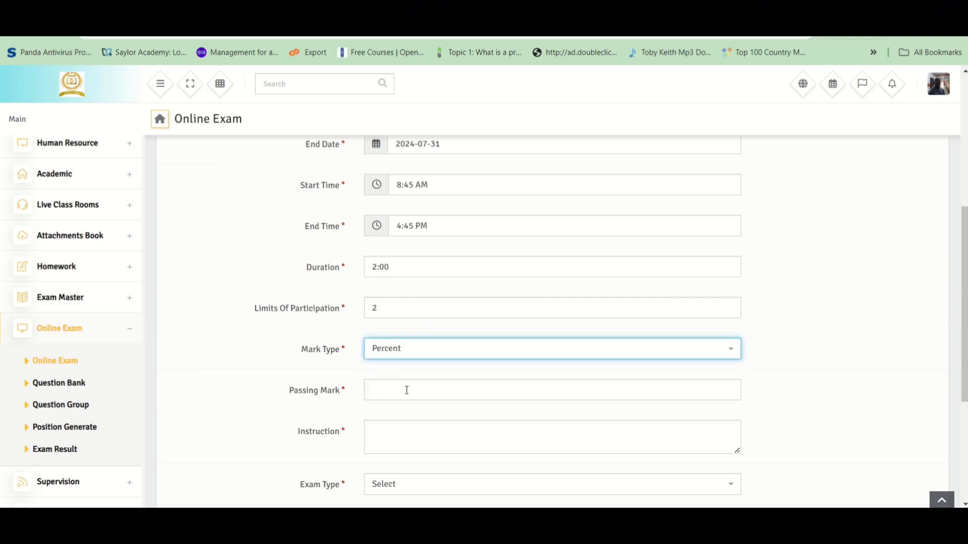
left_click(407, 390)
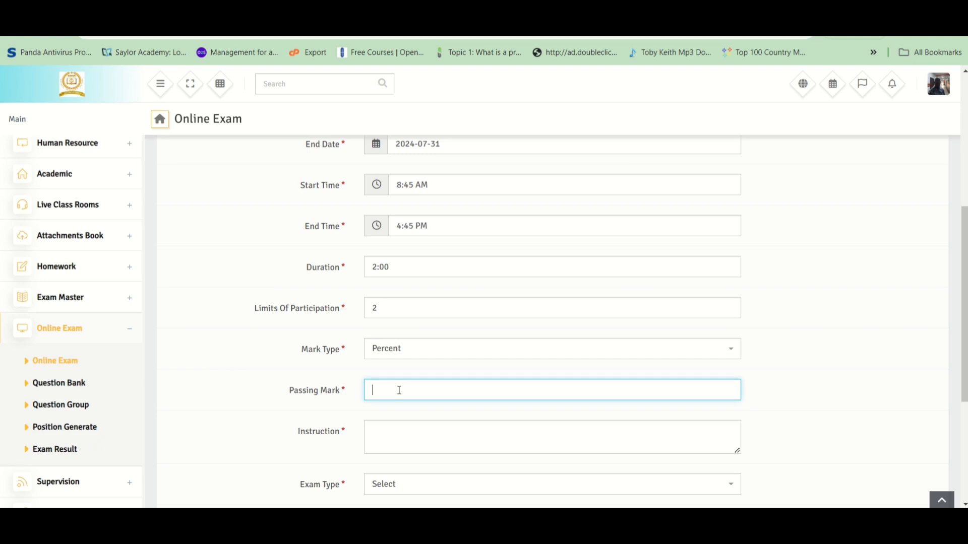
type("25")
right_click(965, 283)
left_click(922, 378)
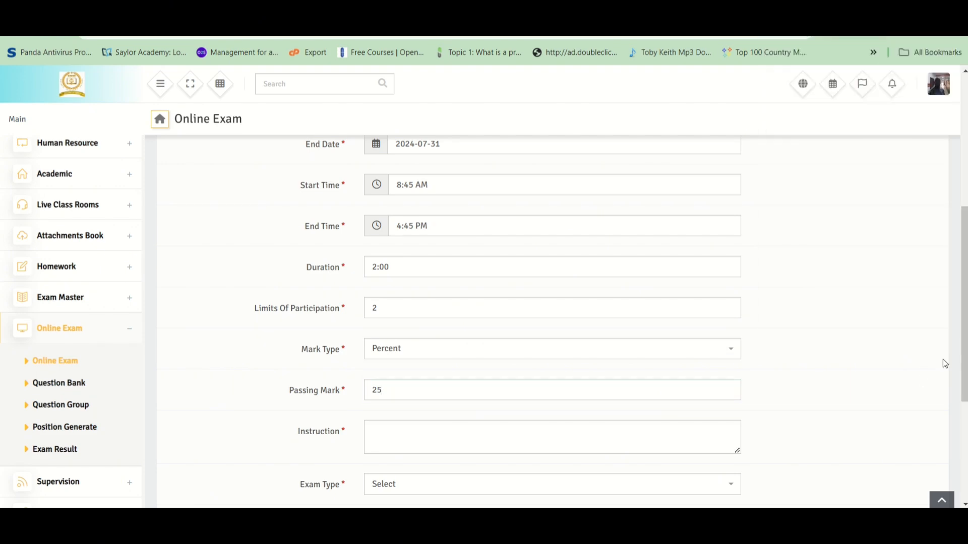
Enter "Attempt all questions" as the new exam's instruction, applying the suggested spelling of "Attempt"
left_click(390, 430)
type("A")
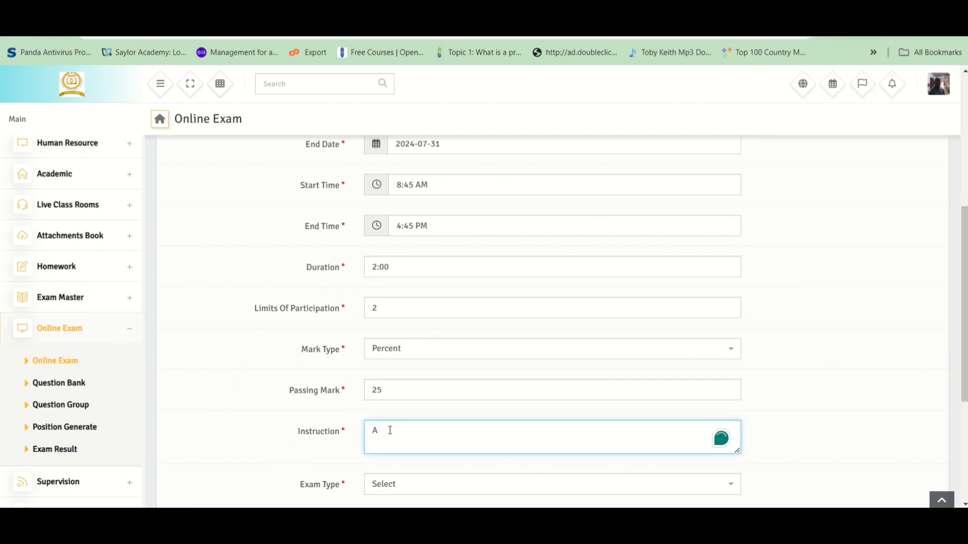
type("tten")
key("BackSpace")
key("BackSpace")
type("np")
type("t all que")
type("stio")
type("ns")
mouse_move(390, 431)
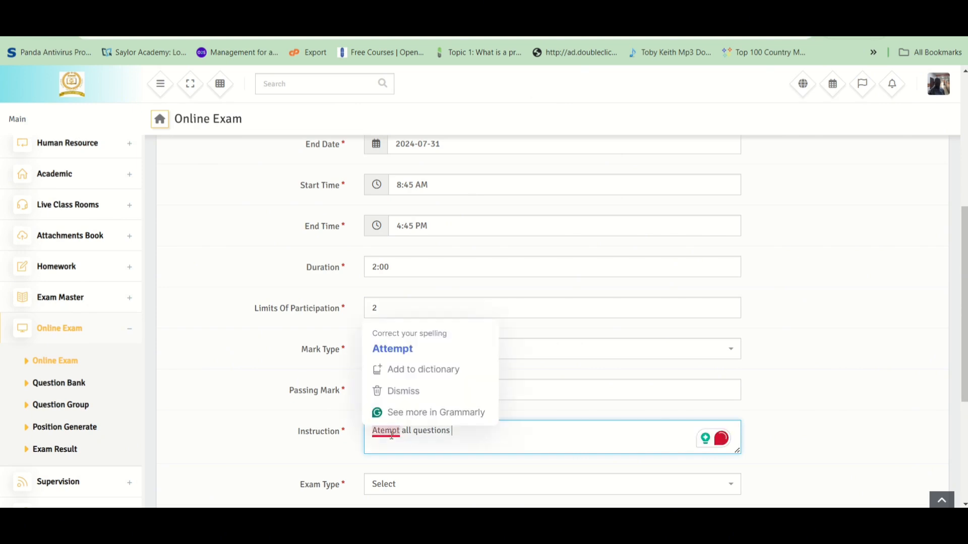
left_click(393, 349)
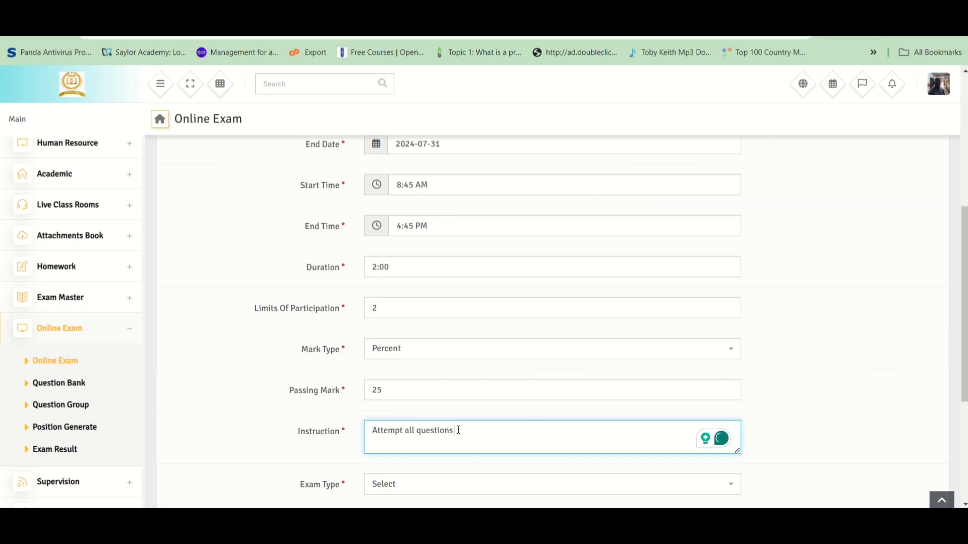
Extend the exam's instruction to read "Attempt all questions carefully", using the spelling suggestion for the last word
type("do")
type("rr")
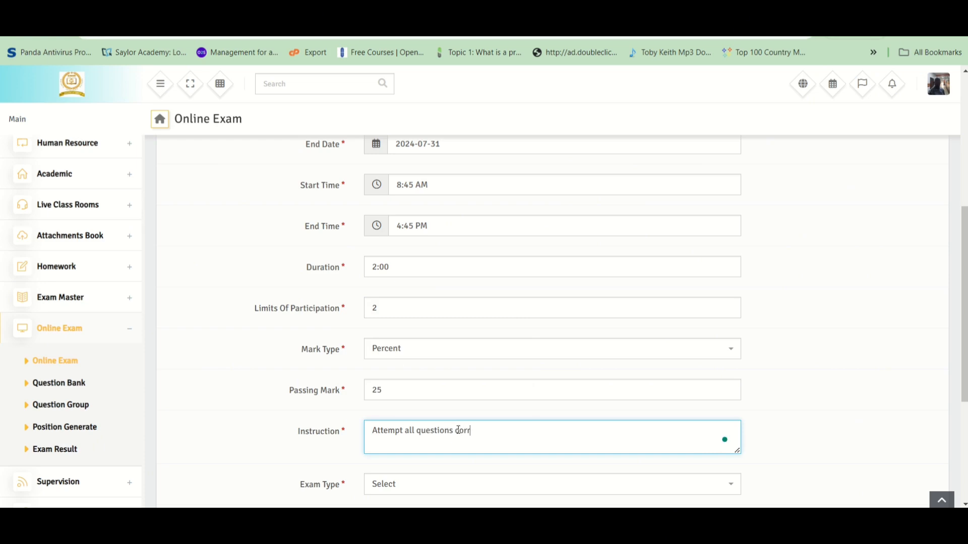
type("ently")
left_click(580, 394)
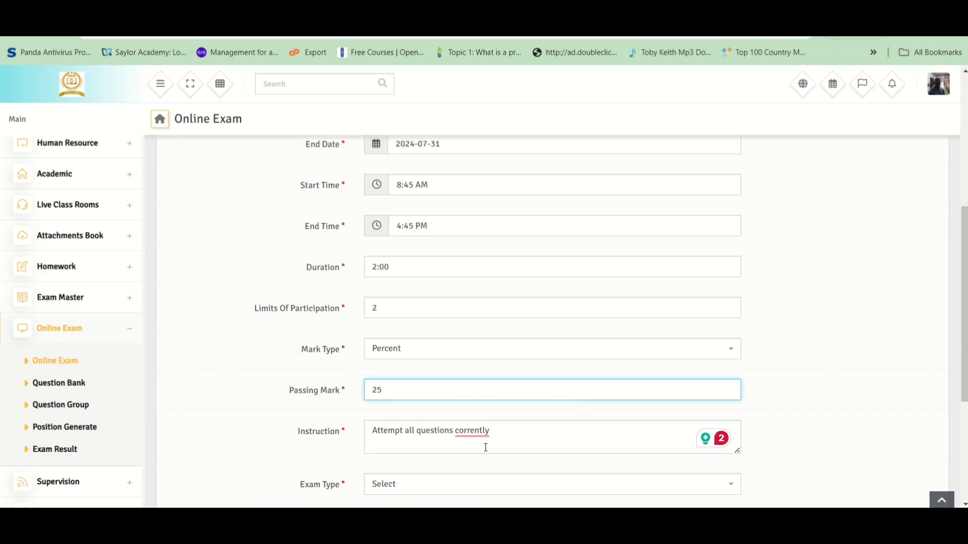
mouse_move(473, 432)
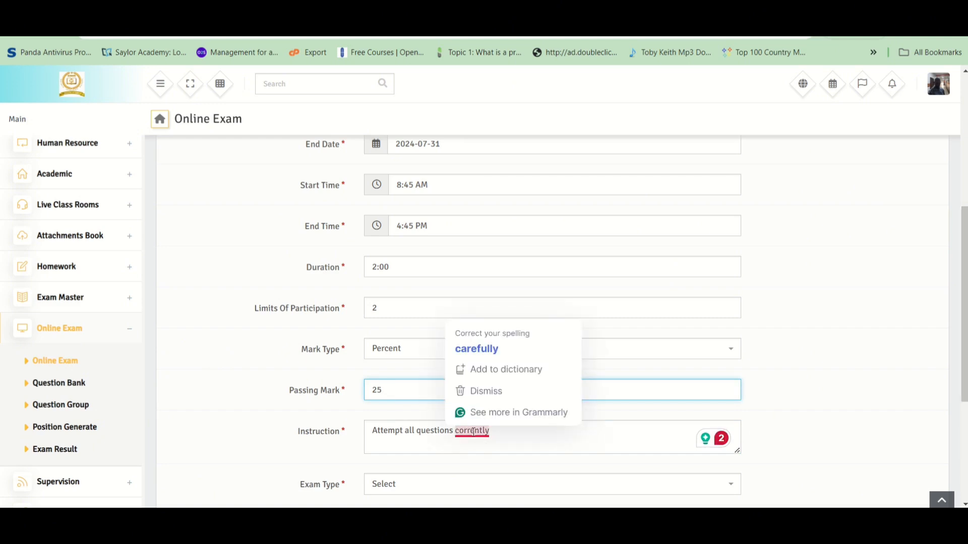
left_click(478, 348)
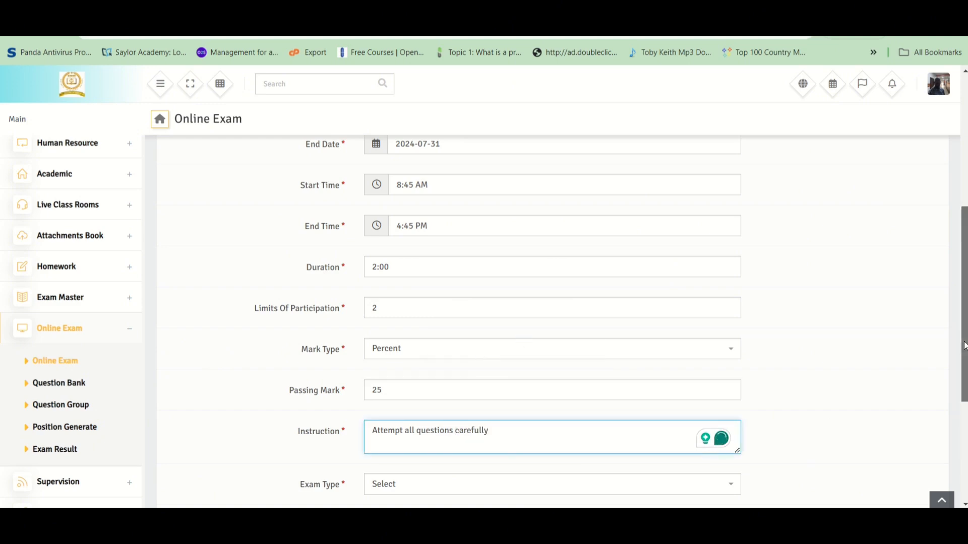
Set the new exam's exam type to Free
left_click_drag(965, 347, 962, 434)
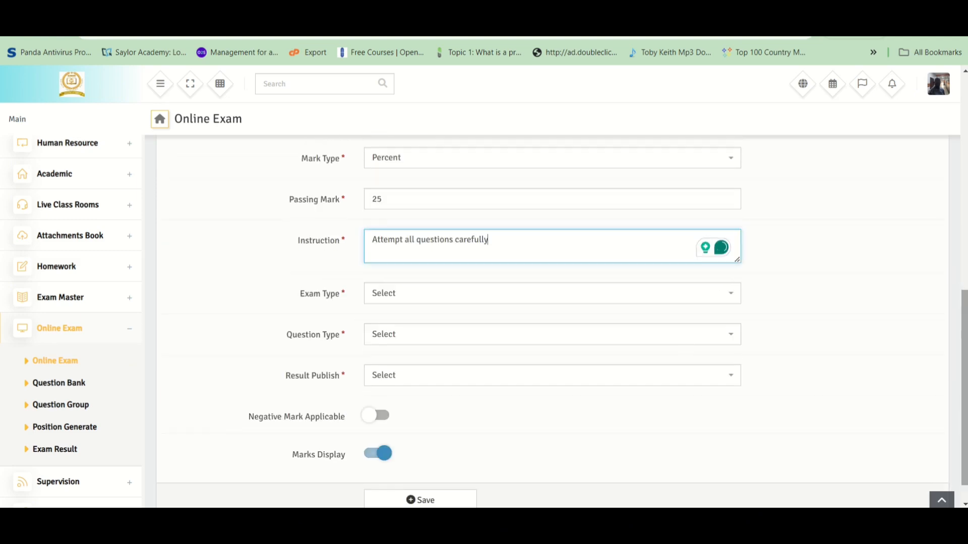
left_click(481, 294)
left_click(411, 336)
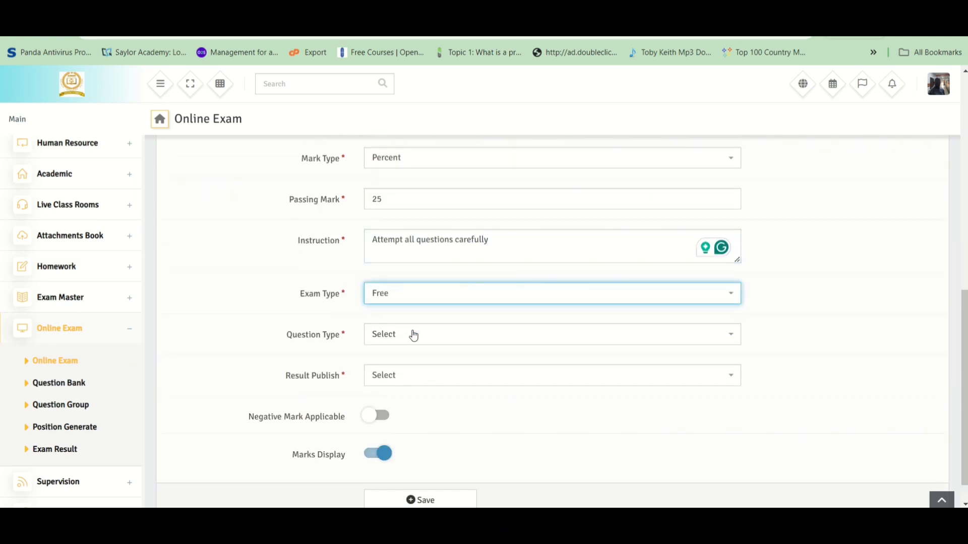
Set the new exam's question type to Fixed and its result publishing to Automatic/Immediate
left_click(415, 336)
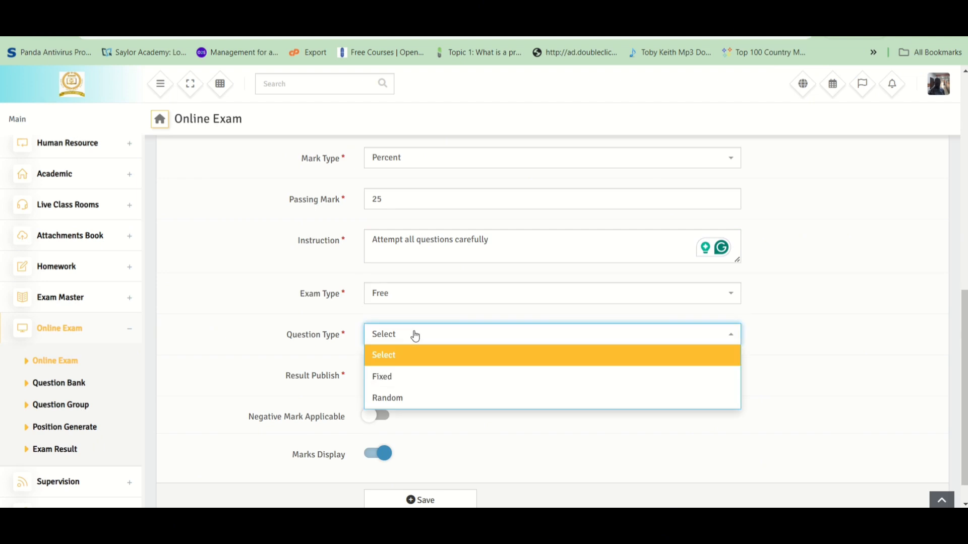
left_click(391, 388)
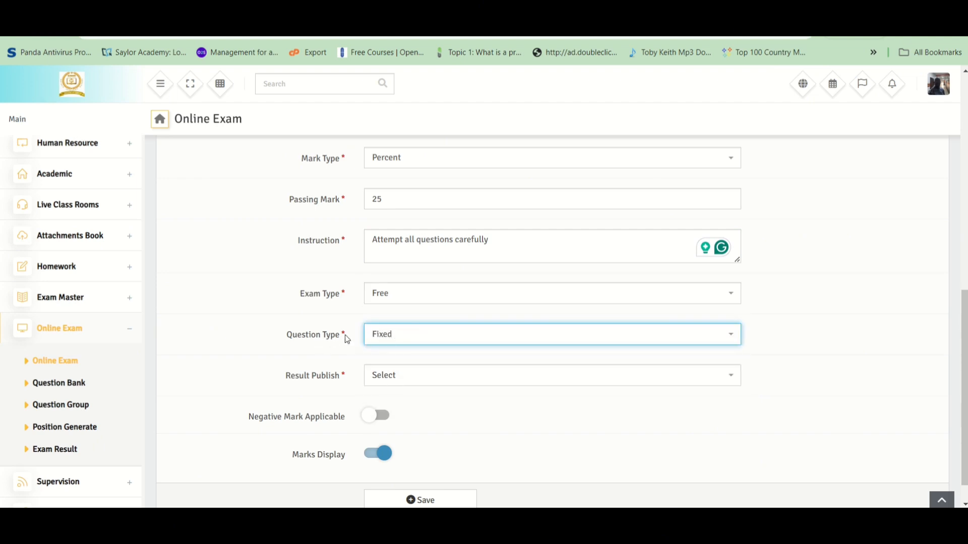
left_click(396, 336)
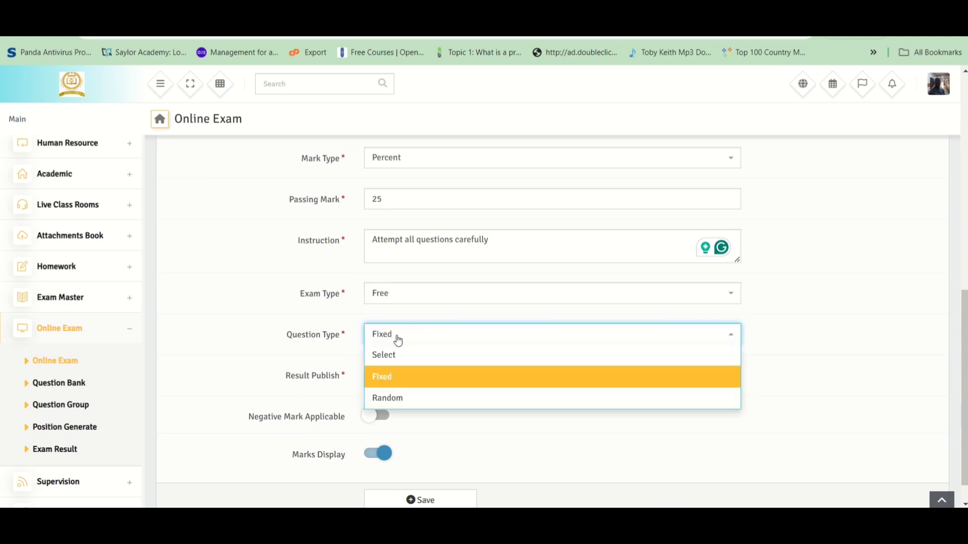
left_click(396, 381)
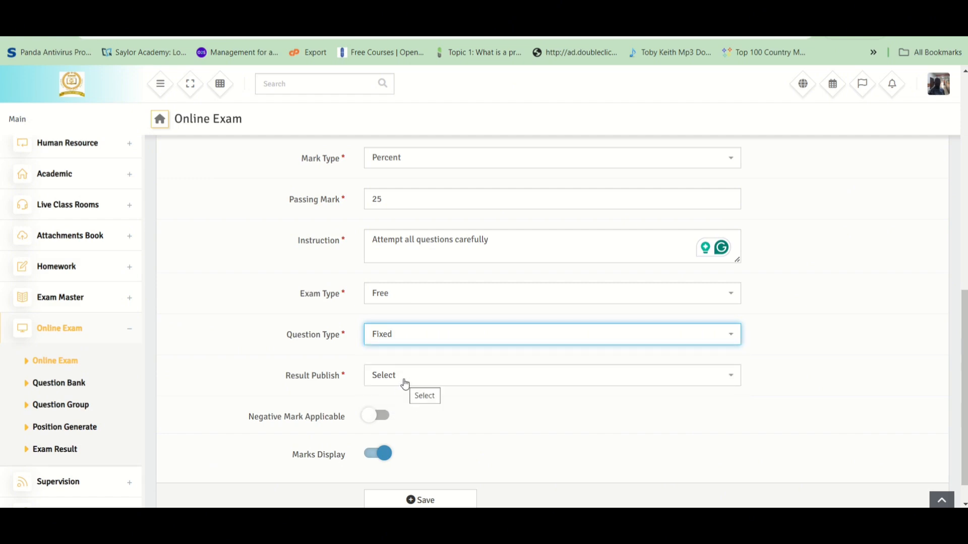
left_click(404, 385)
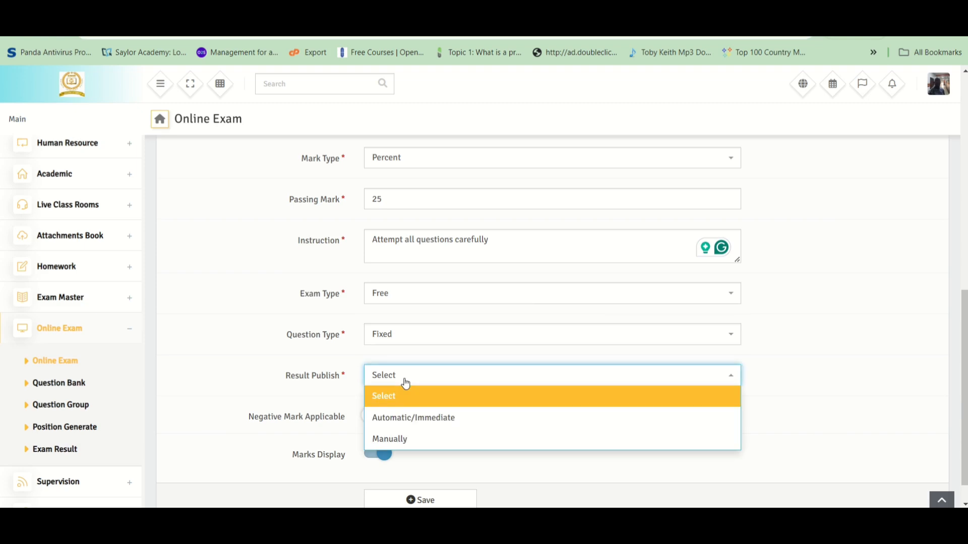
left_click(418, 422)
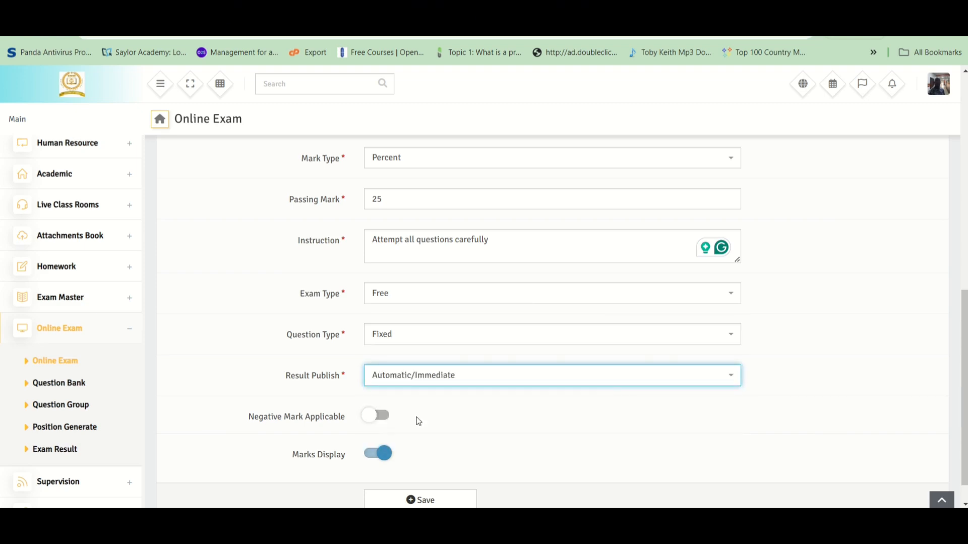
Turn off the marks display for the new exam and save the exam
left_click(381, 456)
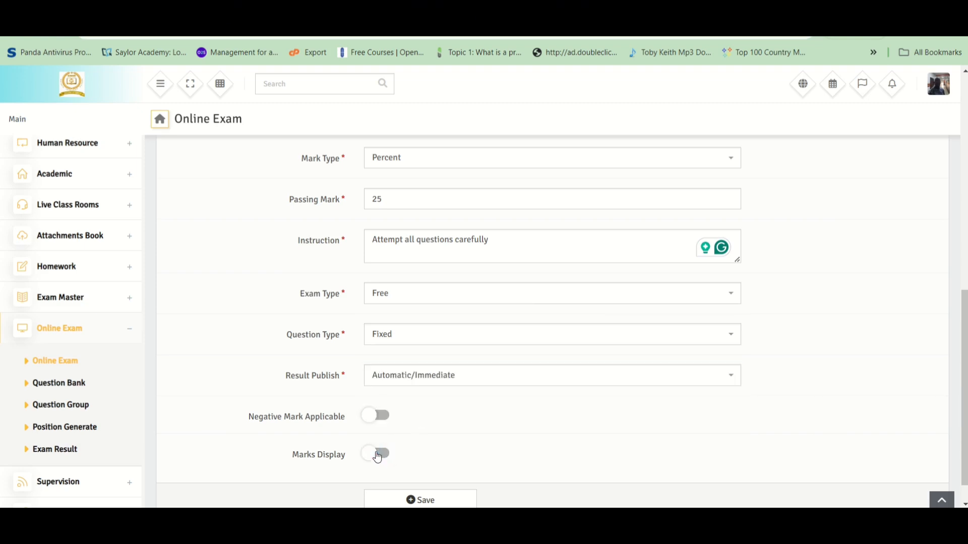
left_click(409, 498)
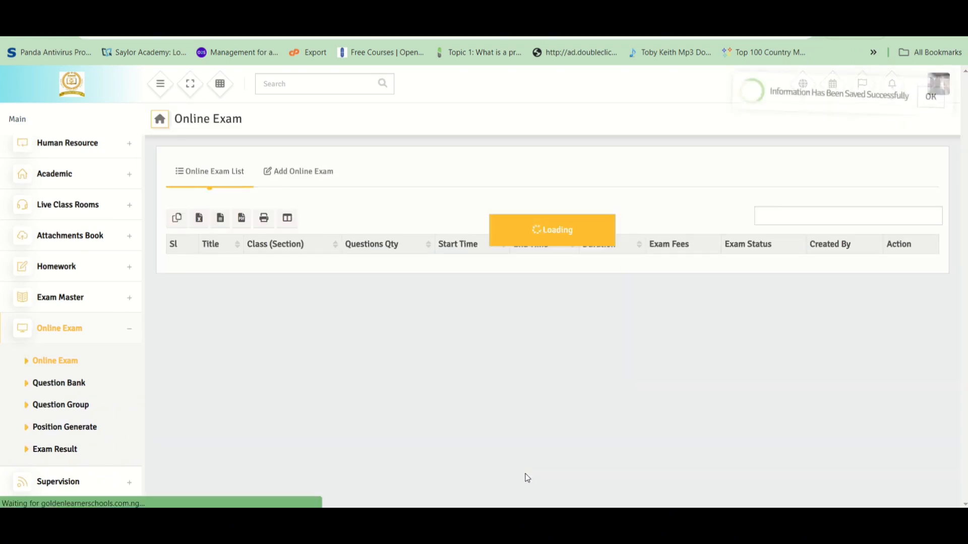
scroll(527, 478, "down", 7)
scroll(527, 477, "down", 3)
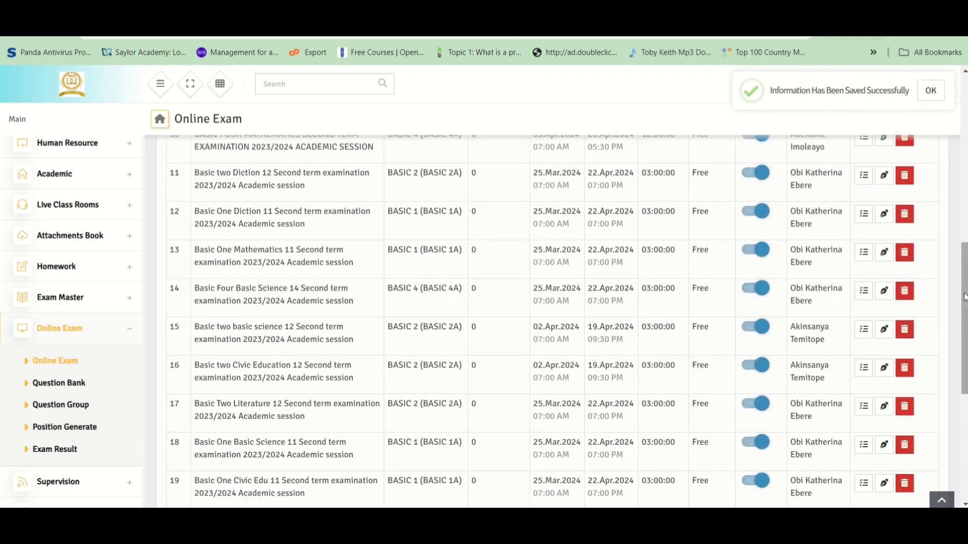
left_click_drag(964, 297, 964, 167)
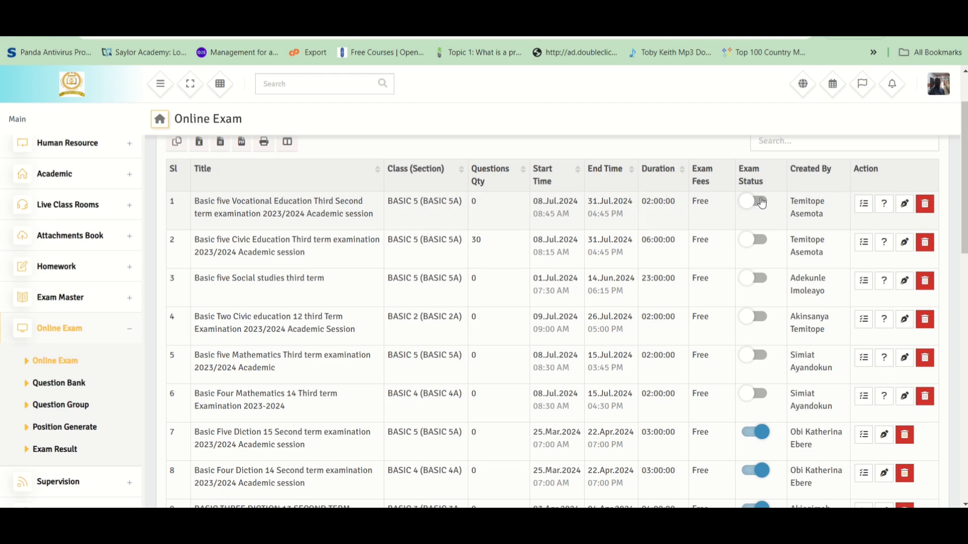
left_click(881, 206)
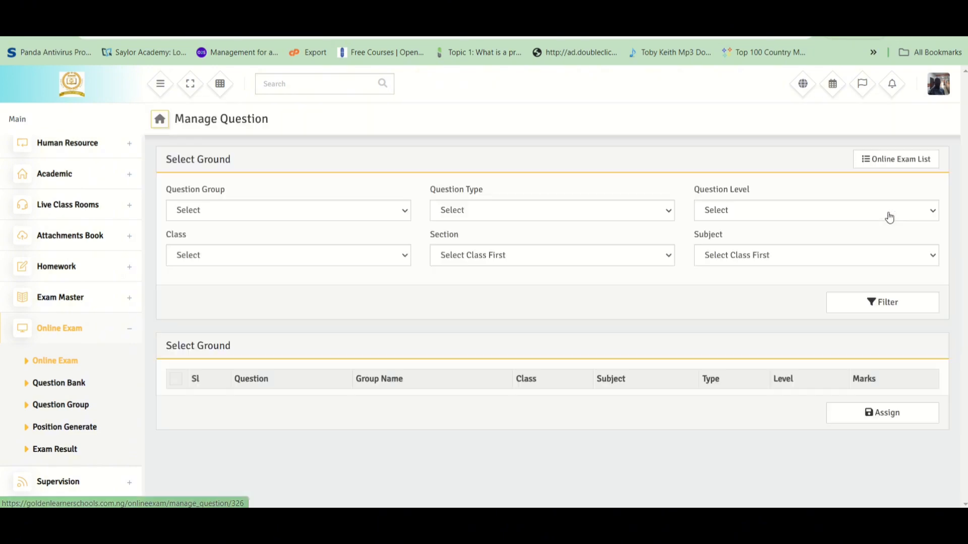
left_click(321, 210)
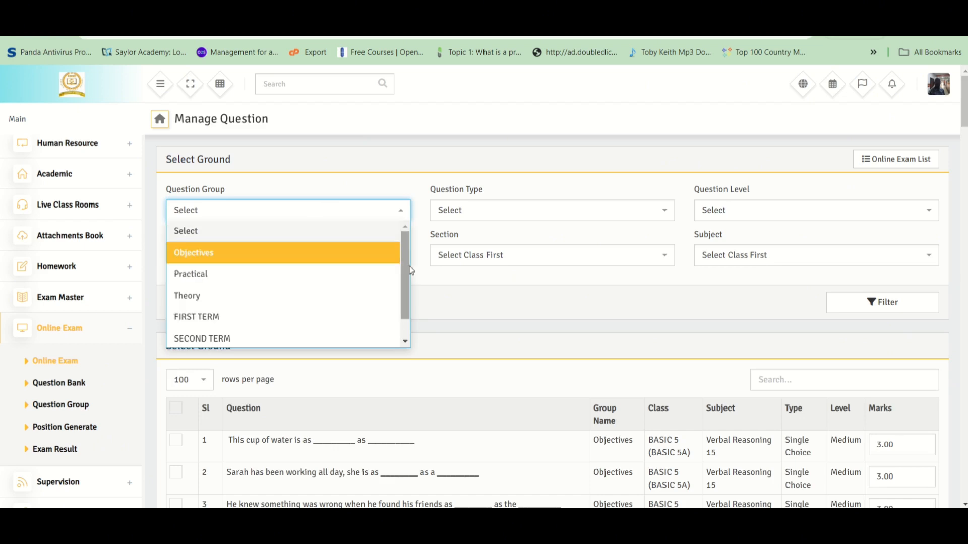
left_click_drag(408, 269, 406, 317)
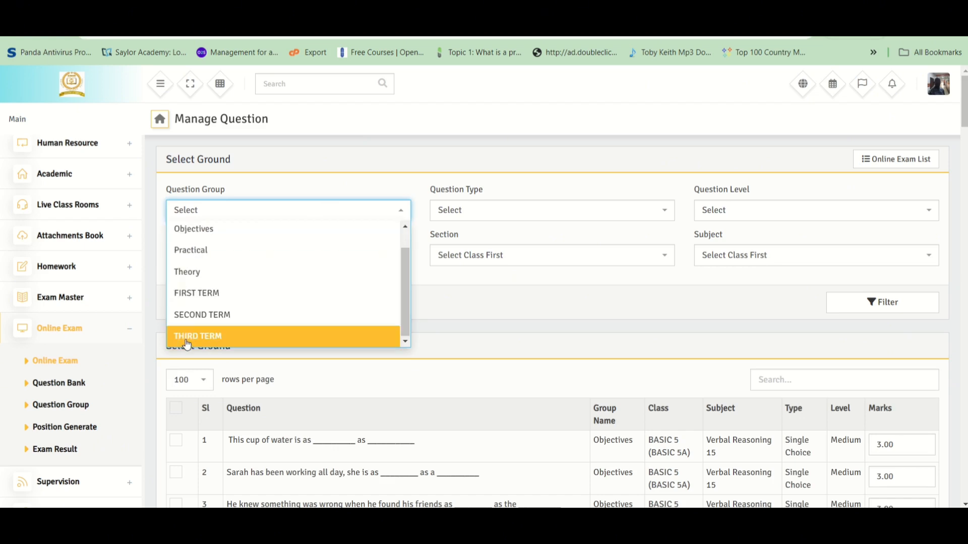
left_click(183, 340)
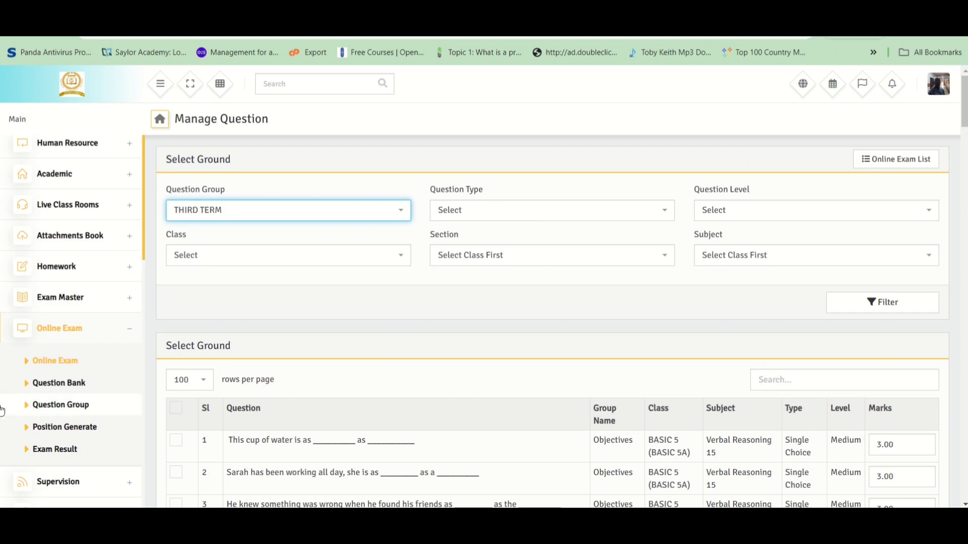
Open the question import of the question bank and set its class to BASIC 5 and section to BASIC 5A
left_click(54, 390)
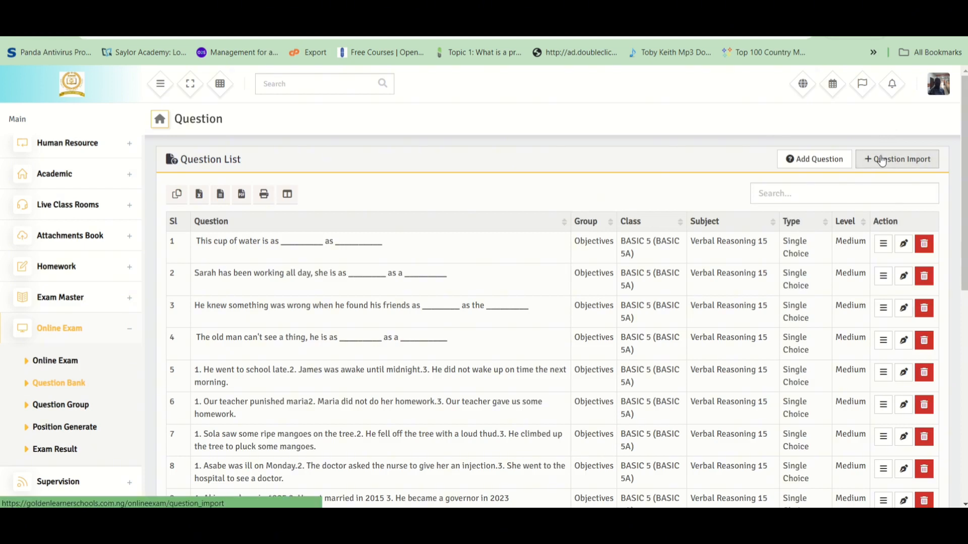
left_click(881, 160)
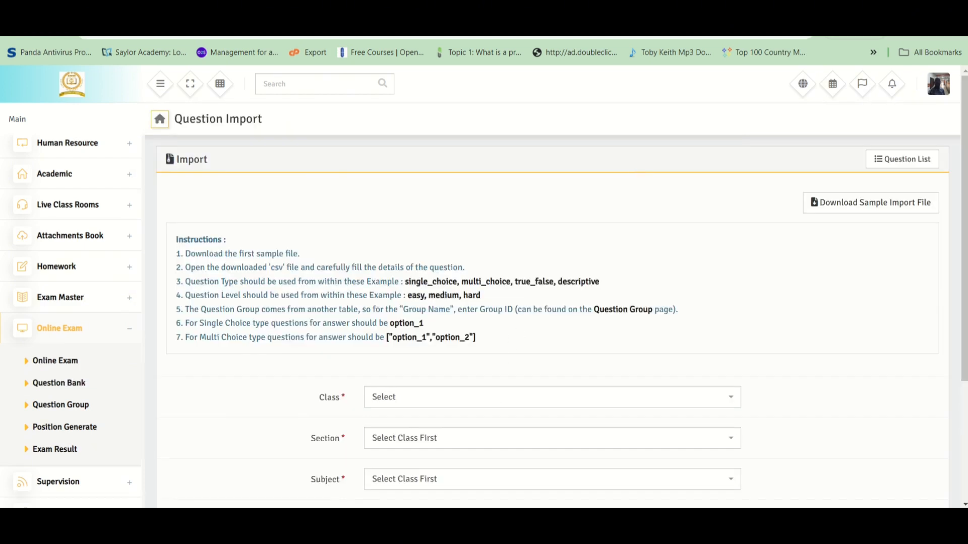
scroll(964, 206, "down", 2)
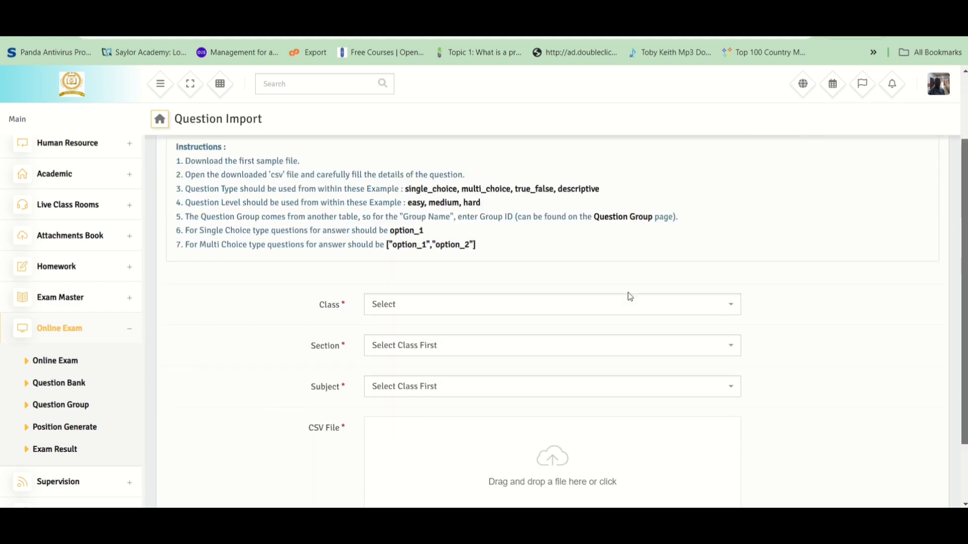
left_click(422, 305)
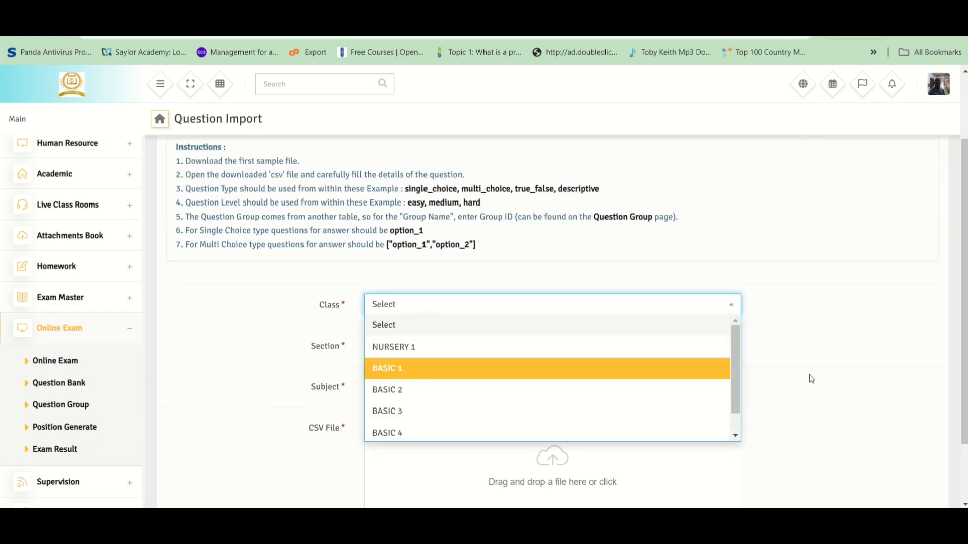
left_click_drag(738, 373, 736, 424)
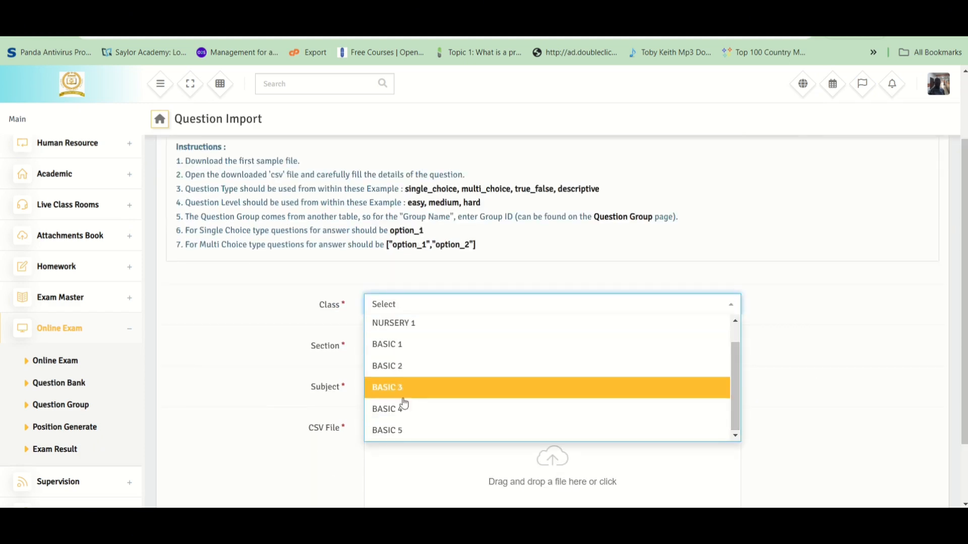
left_click(400, 430)
left_click(414, 346)
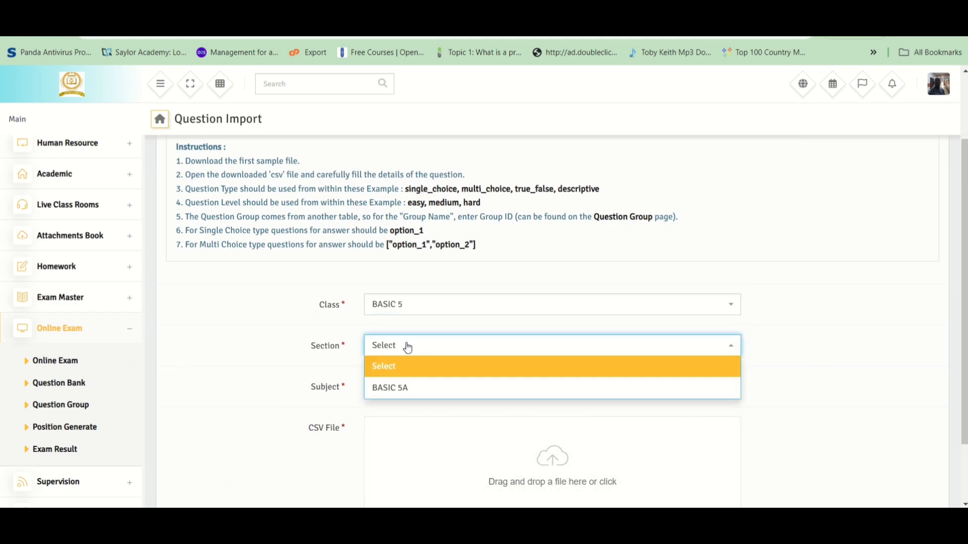
left_click(407, 389)
Set the question import's subject to Vocational Education 15 (VE 15)
left_click(417, 391)
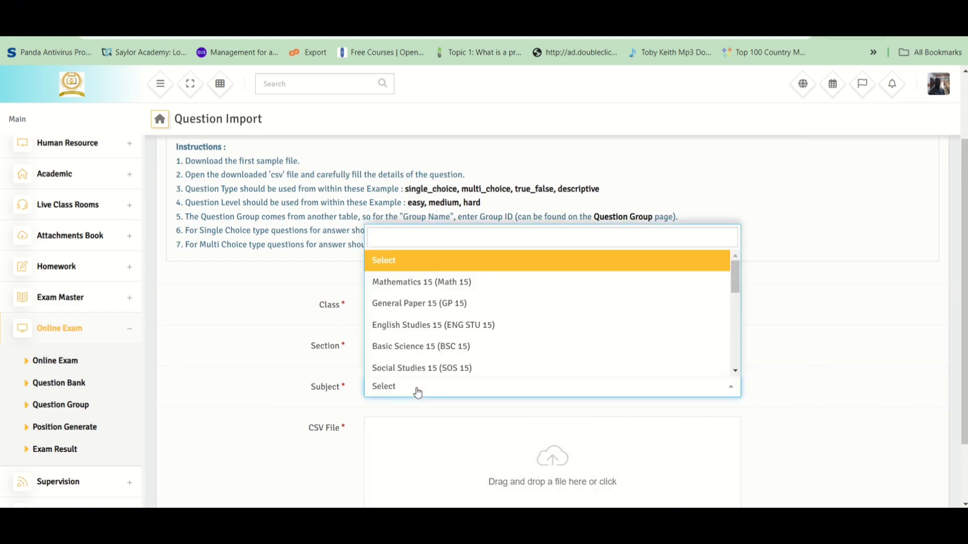
type("v")
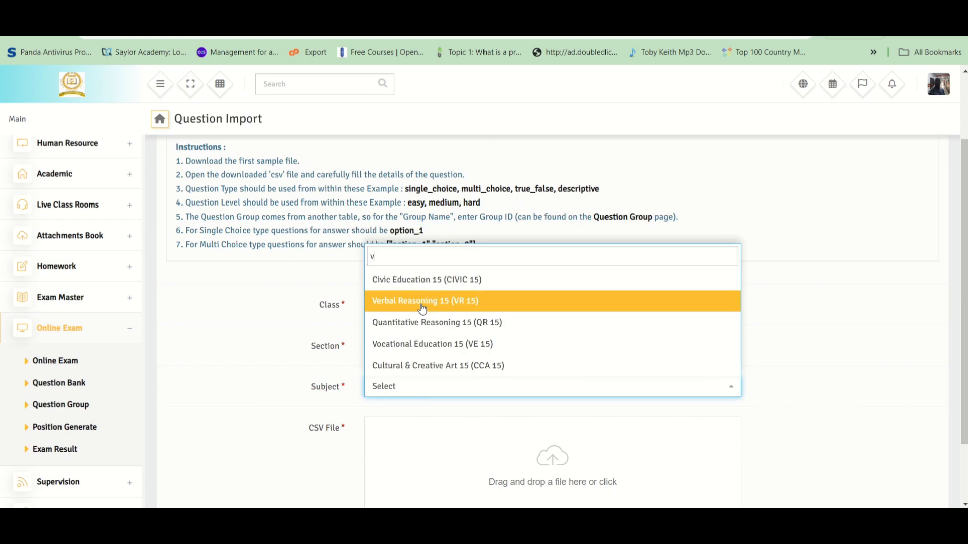
left_click(428, 344)
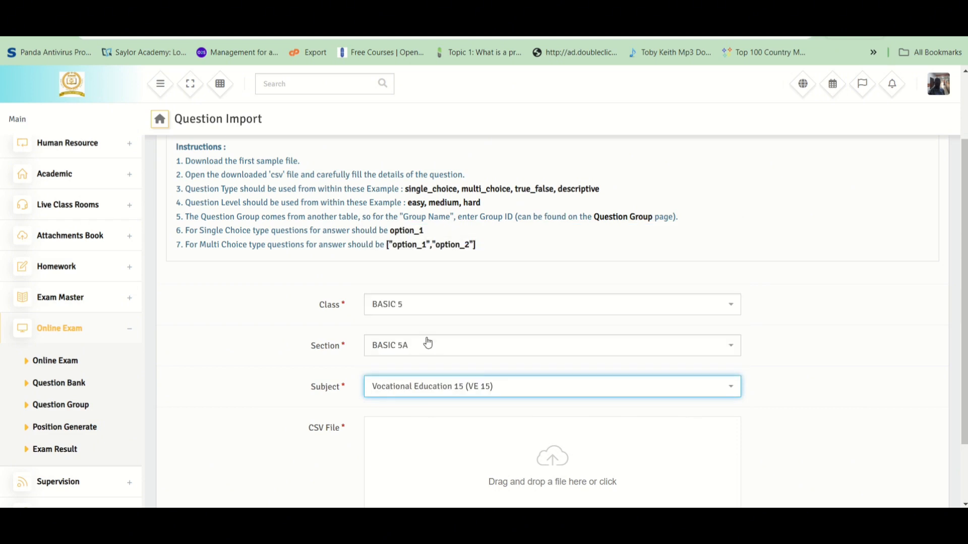
Attach "Basic Five Vocational education 3rd term.csv" from the exam questions folder in Documents and import its questions
left_click(961, 370)
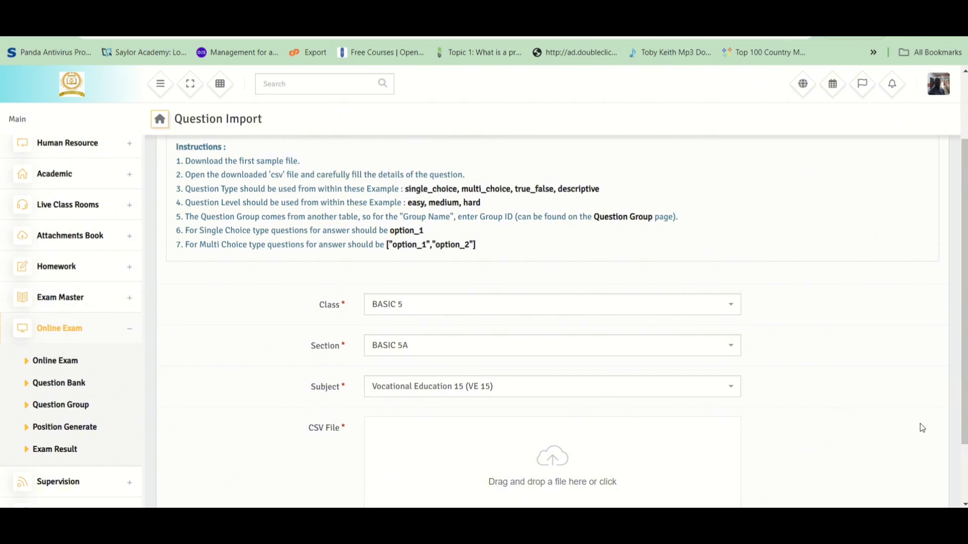
scroll(905, 431, "down", 2)
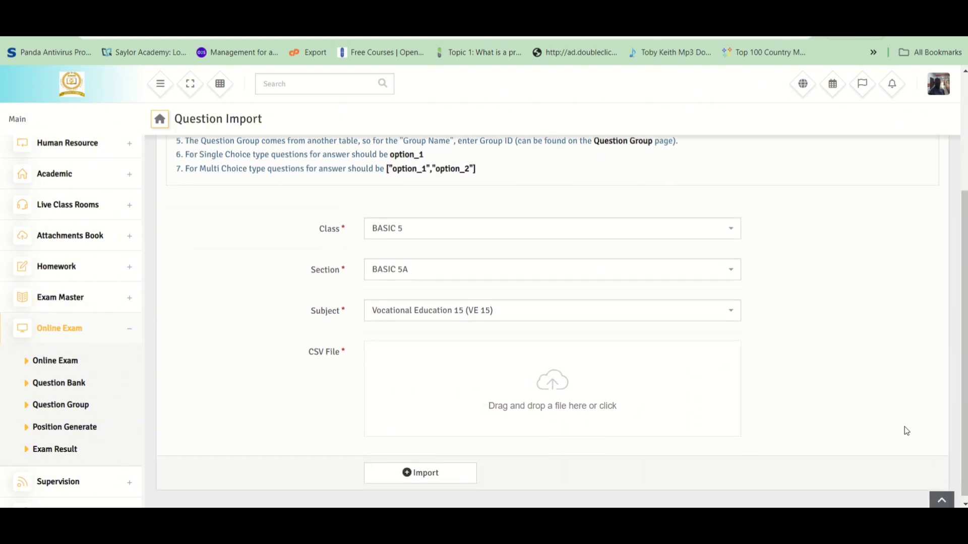
left_click(555, 385)
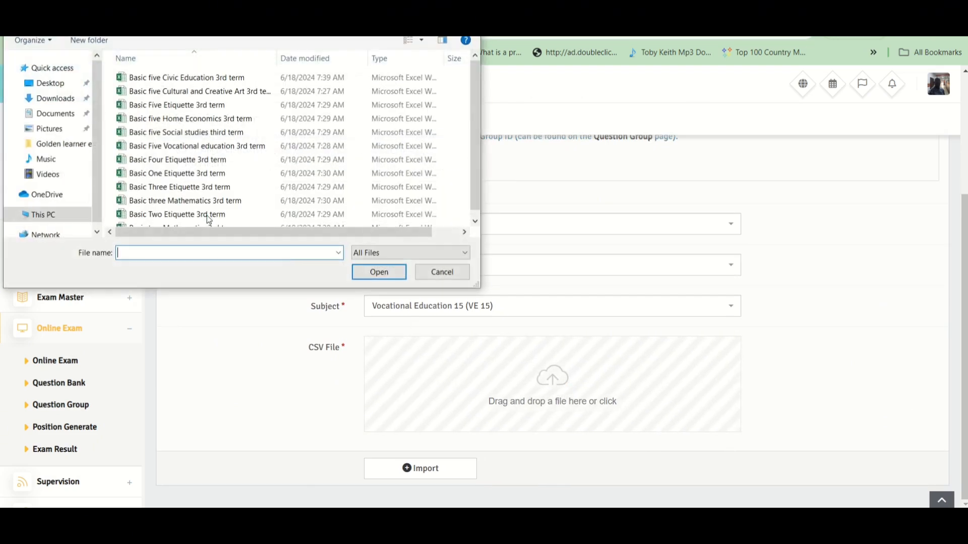
left_click(60, 113)
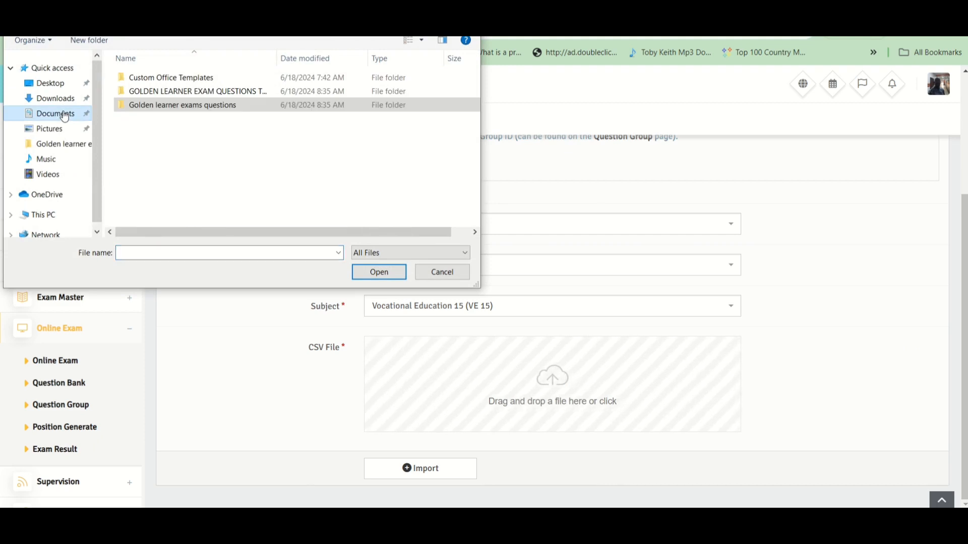
double_click(195, 92)
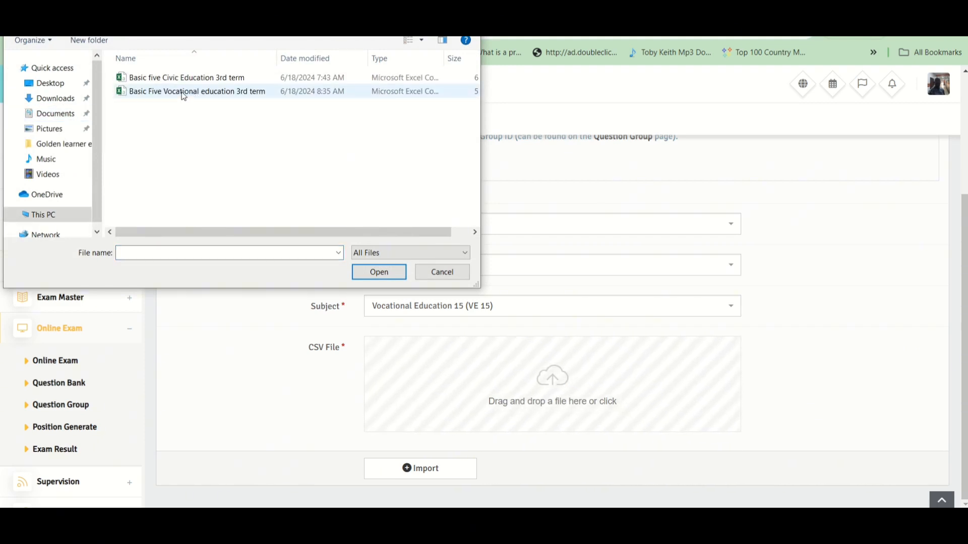
left_click(183, 92)
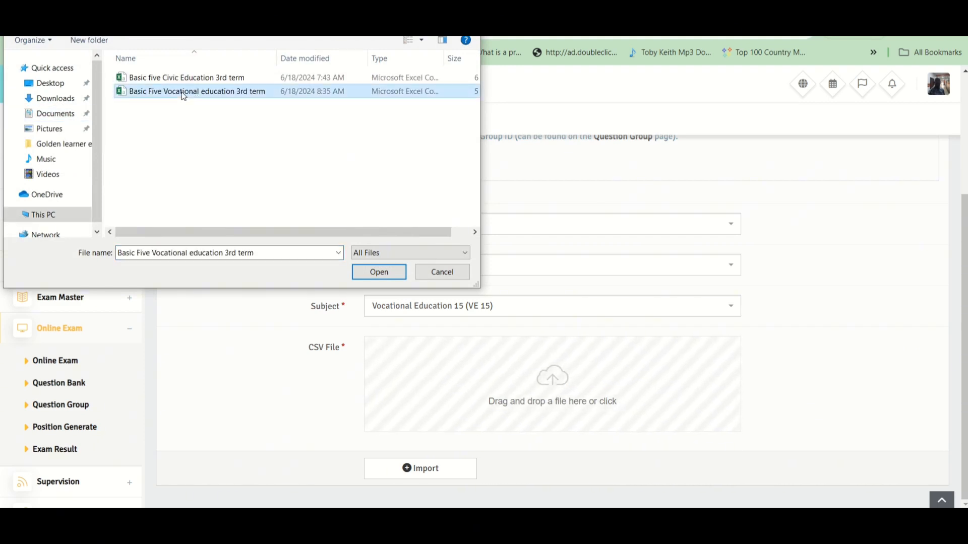
left_click(376, 272)
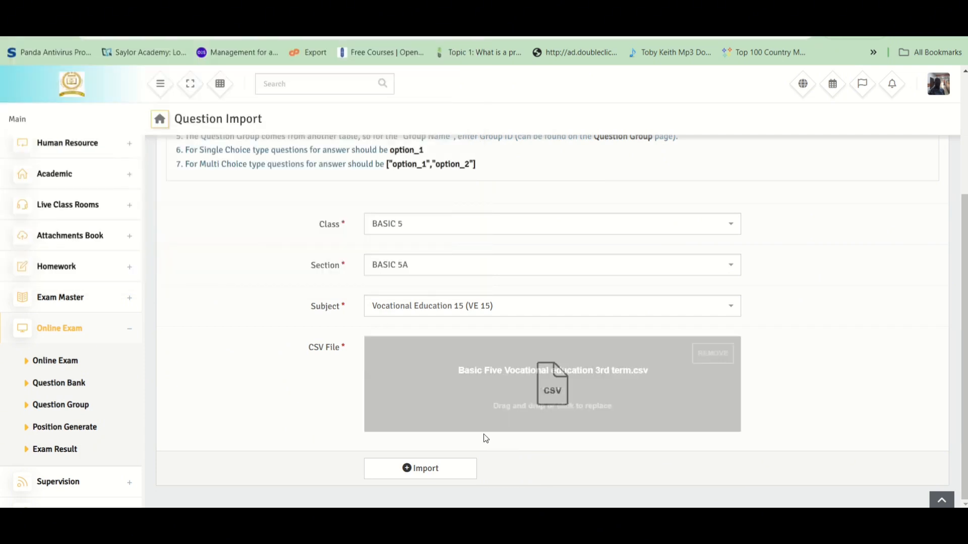
left_click(428, 471)
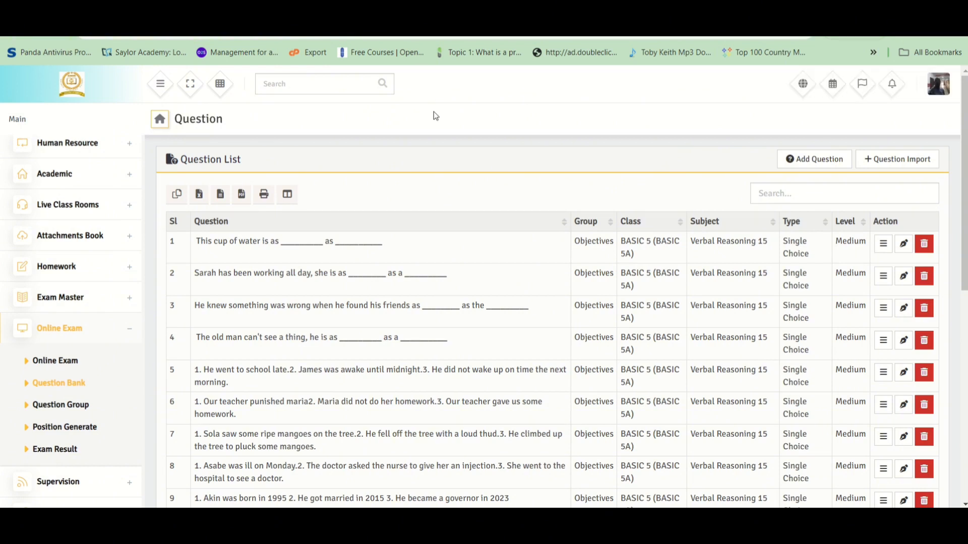
Open question management for the Basic five Vocational Education exam and set the question group filter to THIRD TERM
left_click(61, 364)
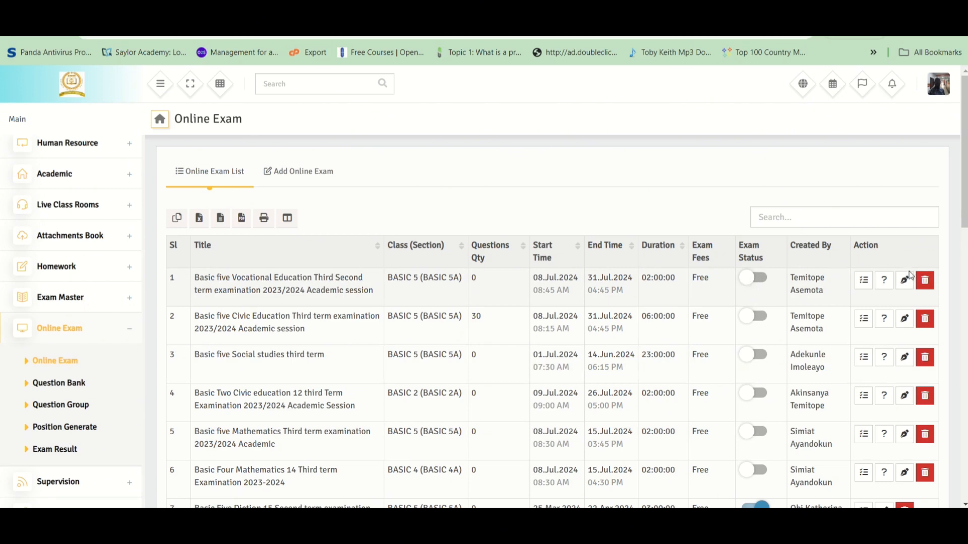
left_click(884, 286)
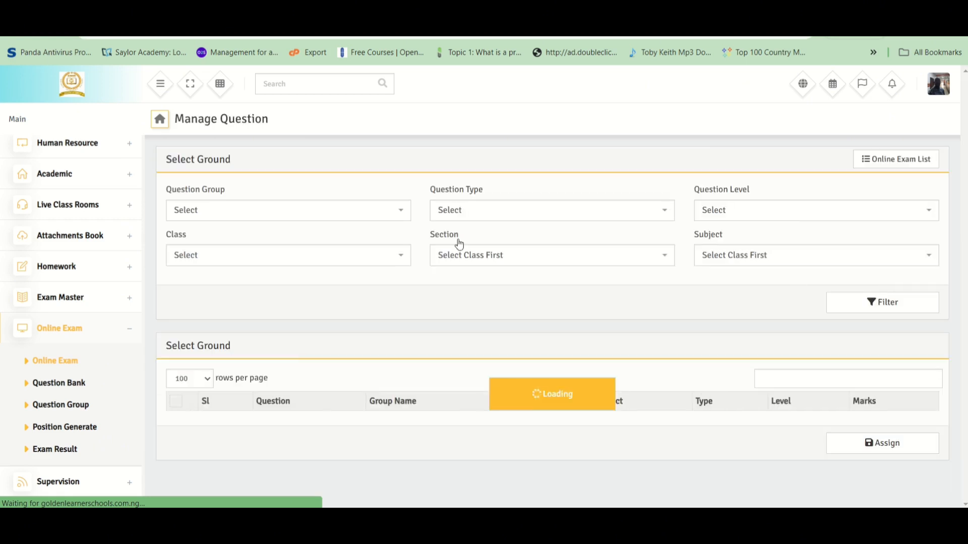
left_click(304, 214)
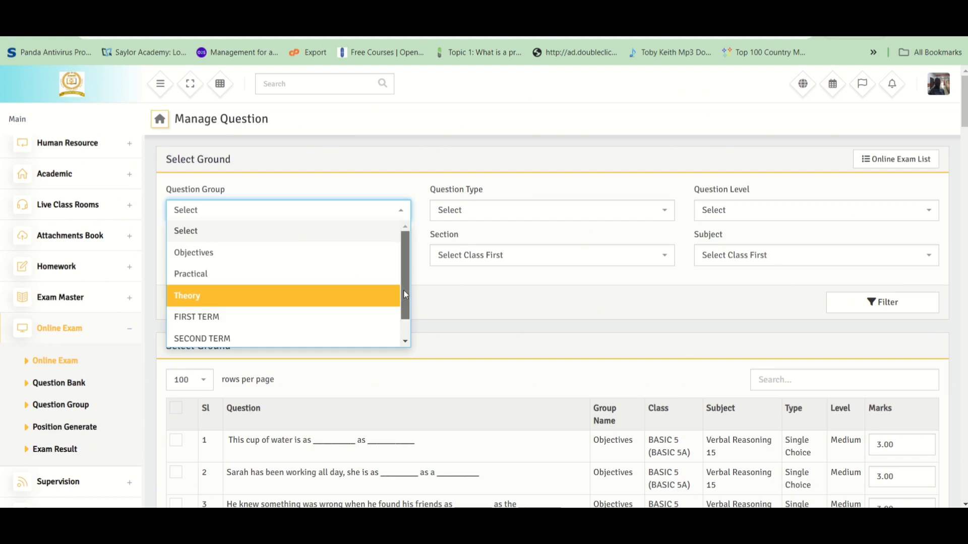
scroll(282, 302, "down", 1)
left_click(188, 338)
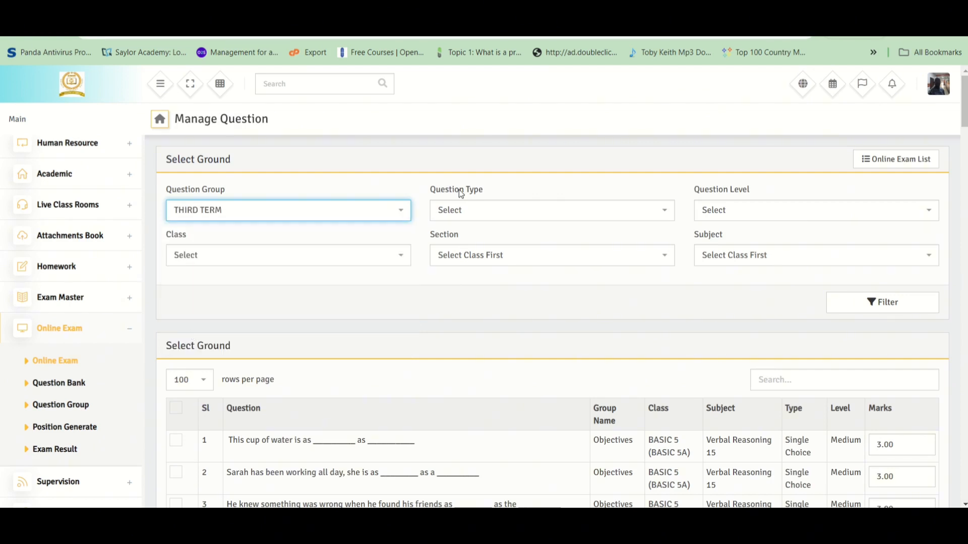
Set the filter's question type to Single Choice and its question level to Medium
left_click(499, 211)
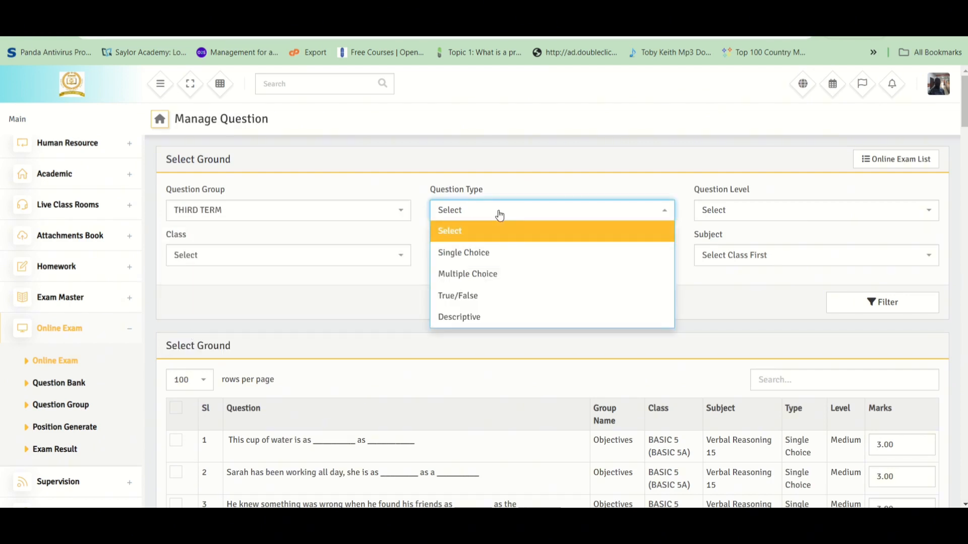
left_click(483, 252)
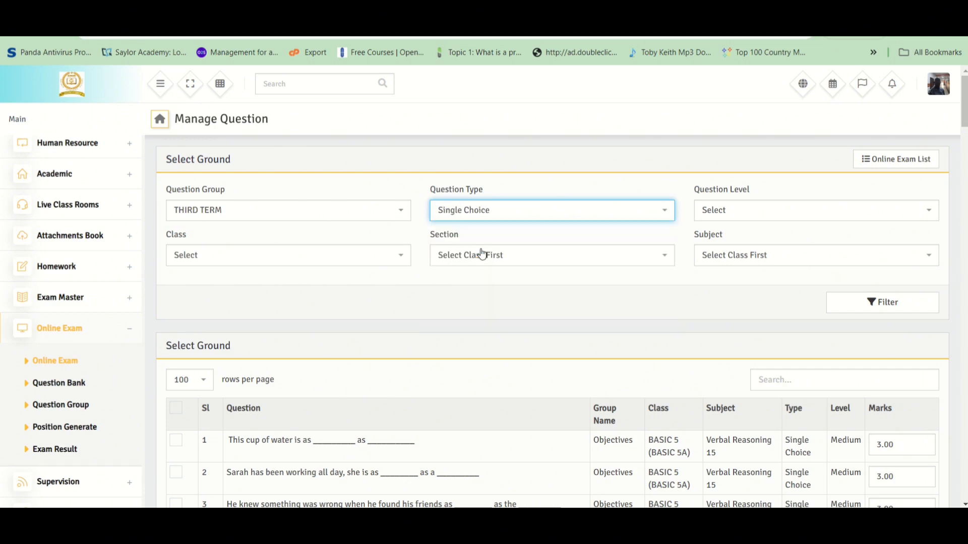
left_click(767, 211)
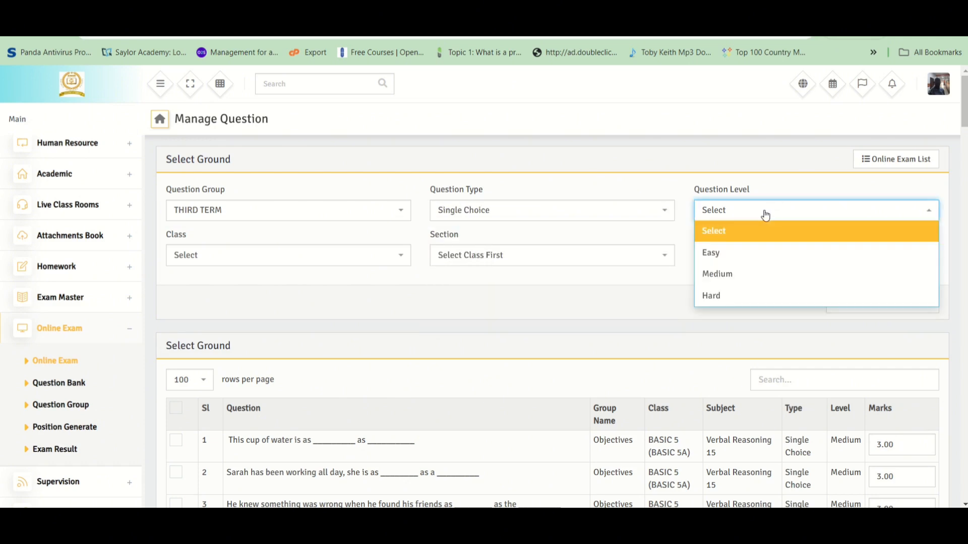
left_click(742, 273)
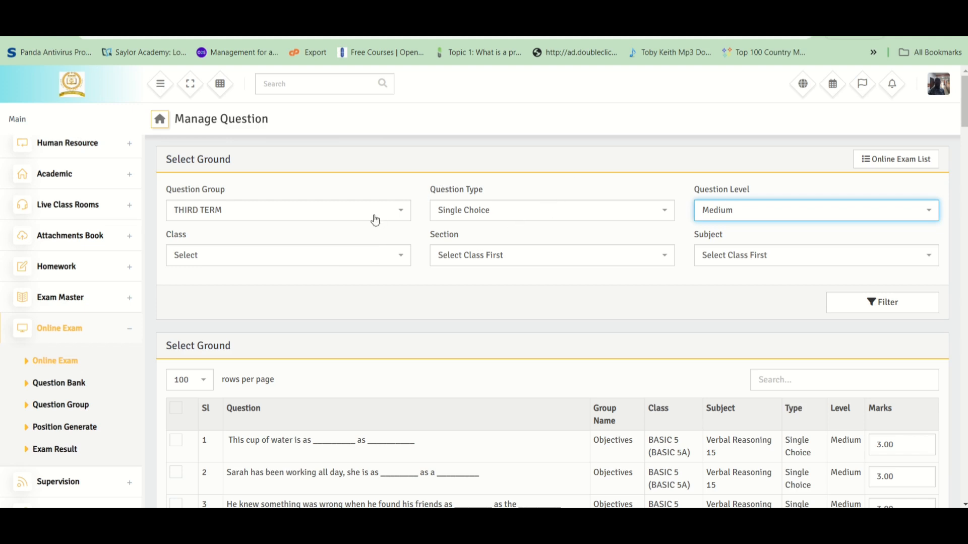
Set the question filter's class to BASIC 5 and its section to BASIC 5A
left_click(257, 266)
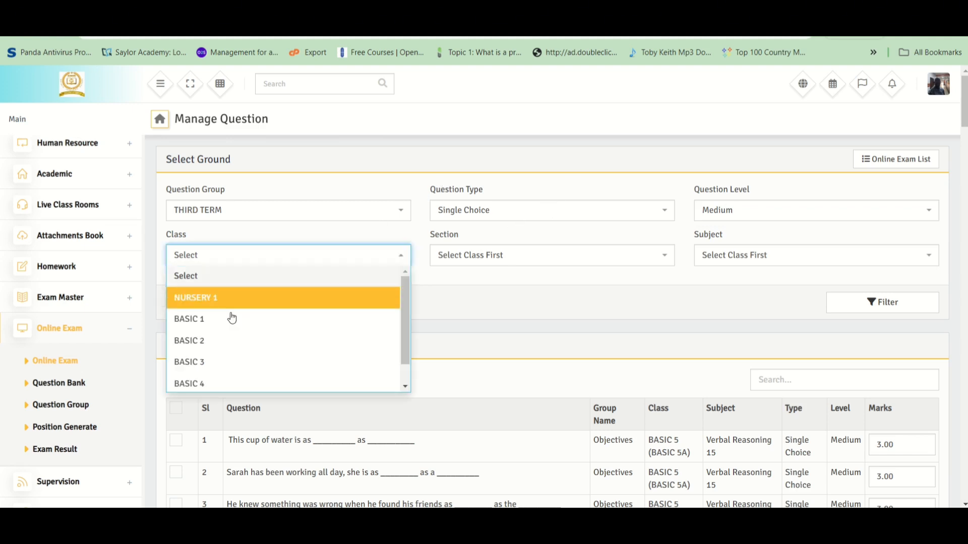
scroll(401, 343, "down", 1)
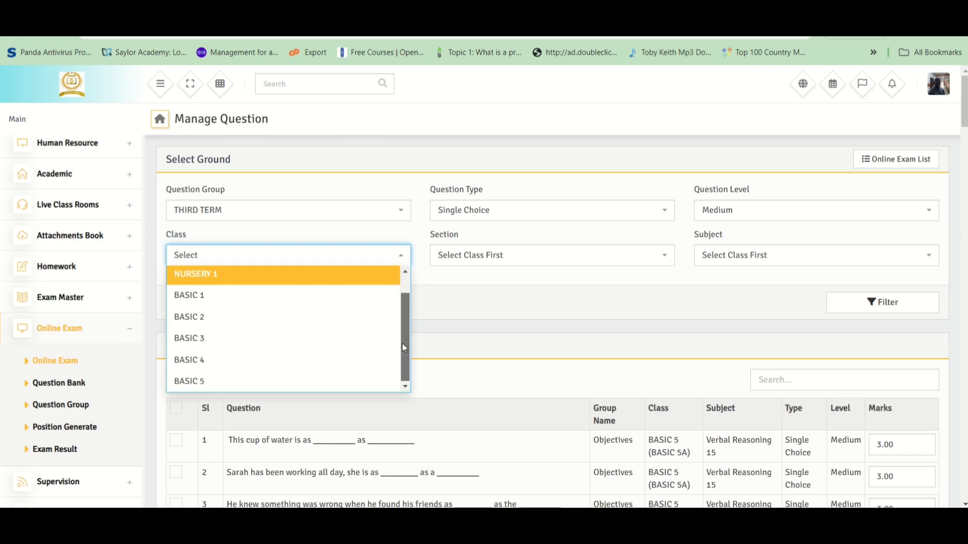
left_click(211, 381)
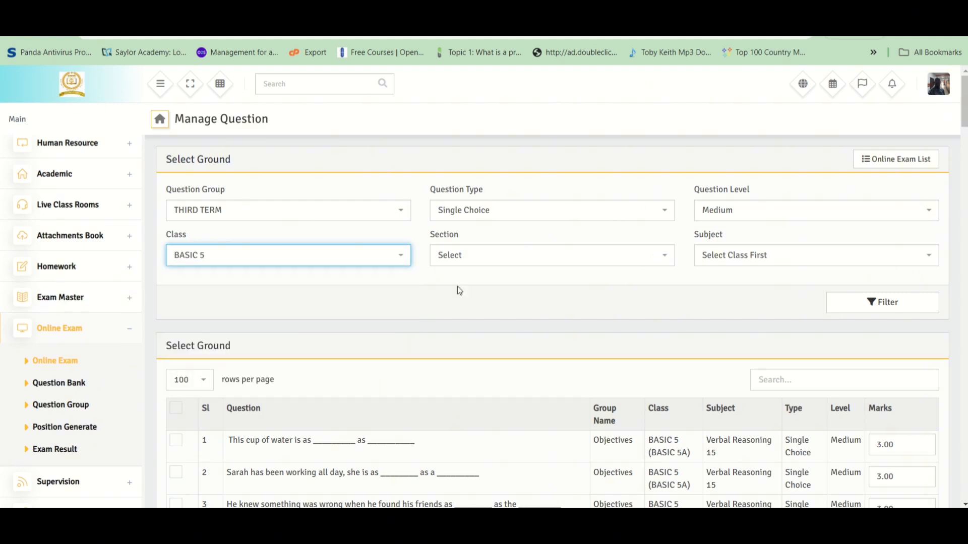
left_click(493, 260)
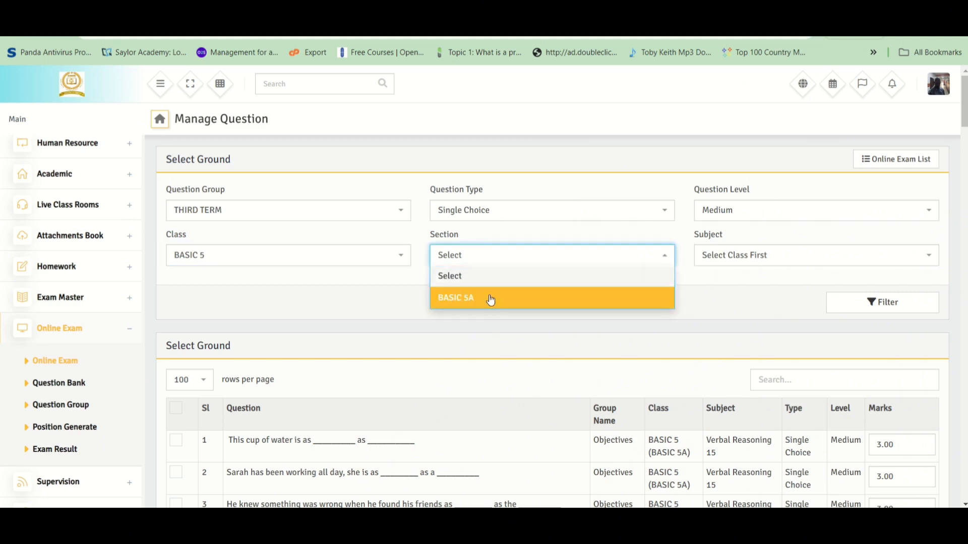
left_click(491, 300)
Set the filter's subject to Vocational Education 15 (VE 15) and apply the filter to the question list
left_click(781, 250)
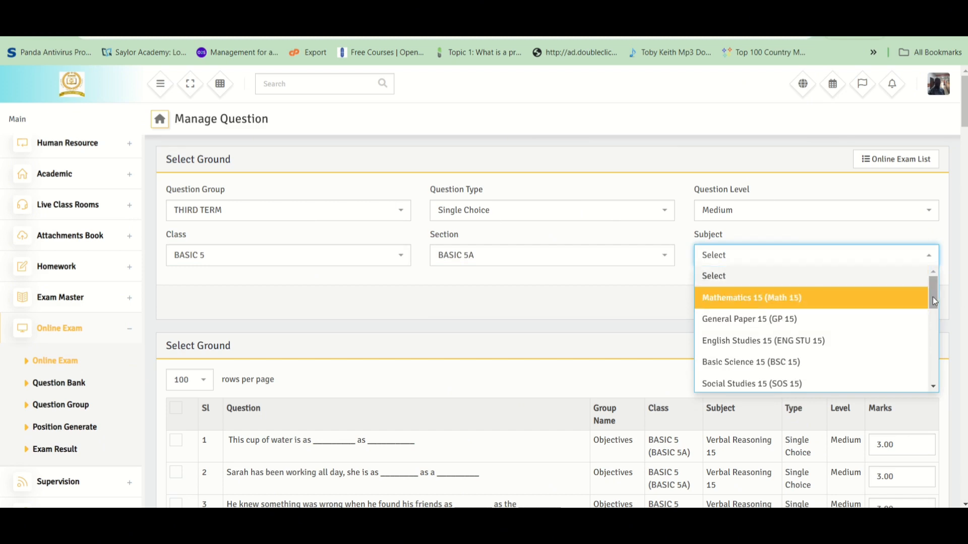
left_click_drag(933, 301, 933, 366)
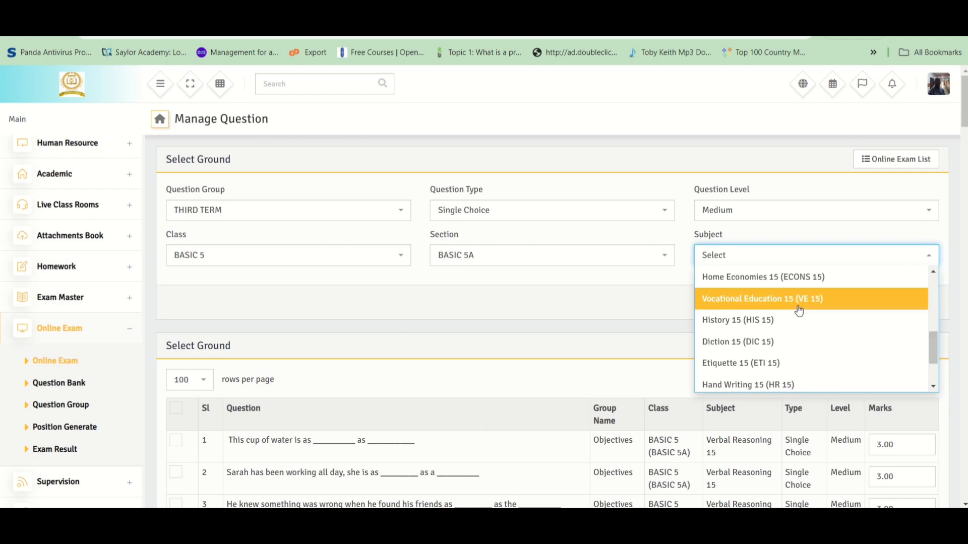
left_click(798, 309)
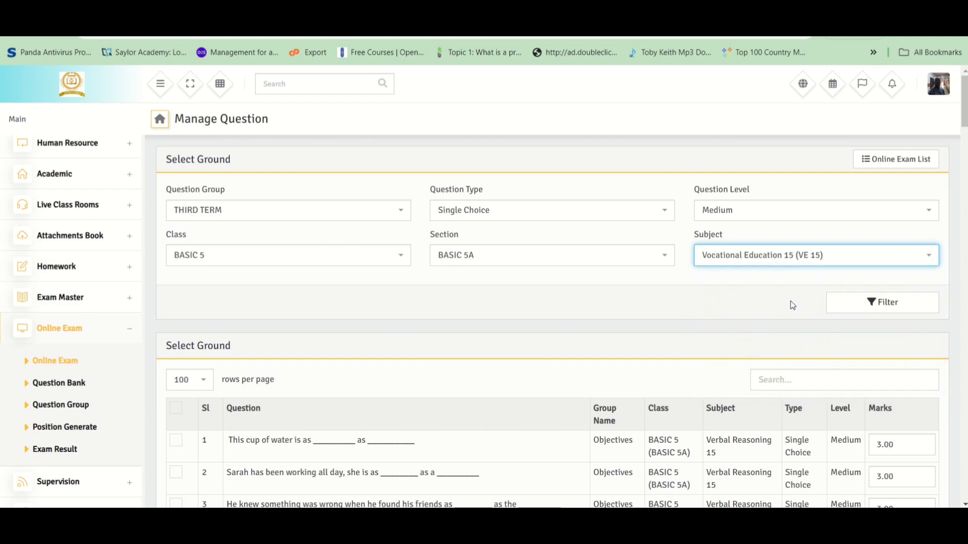
left_click(891, 303)
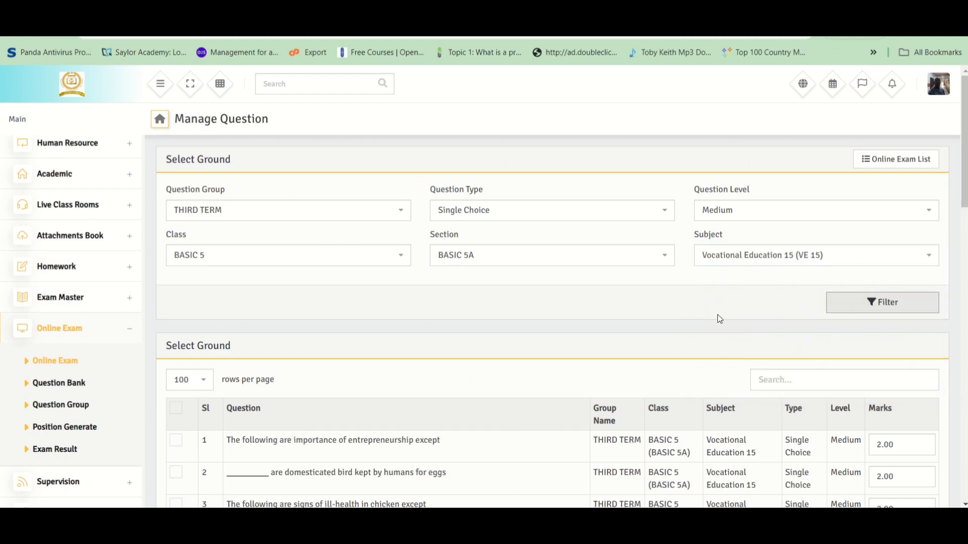
Select all the filtered Vocational Education questions and assign them to the exam
left_click_drag(962, 185, 929, 229)
left_click(930, 228)
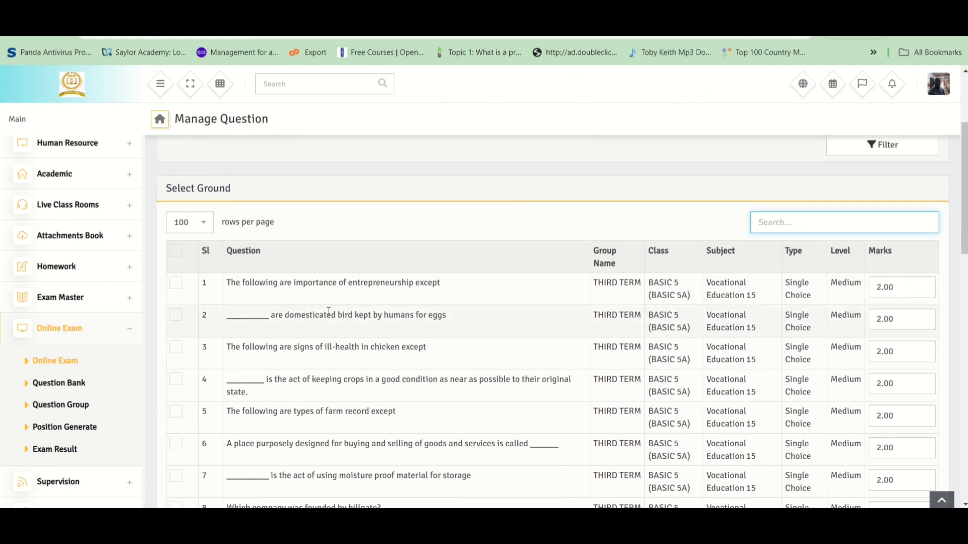
left_click(179, 254)
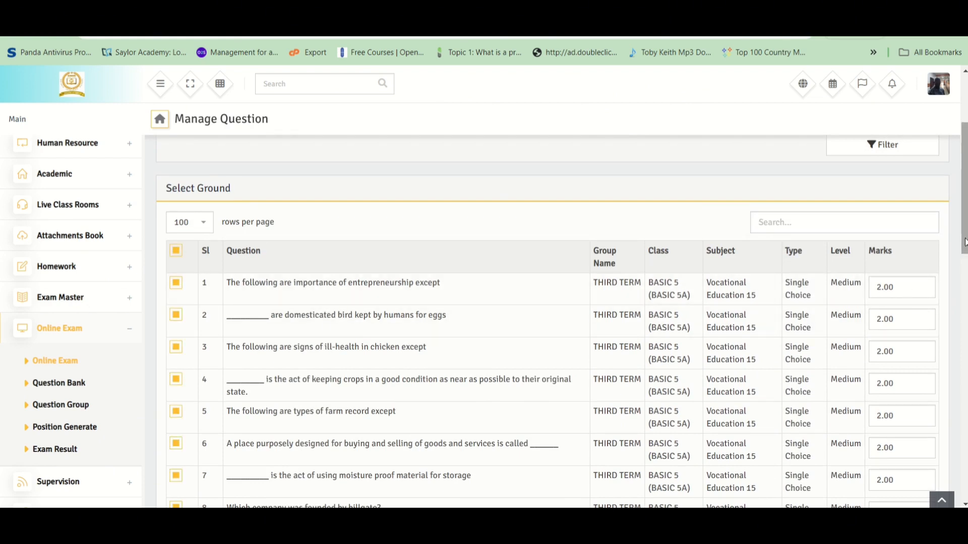
left_click_drag(964, 242, 965, 489)
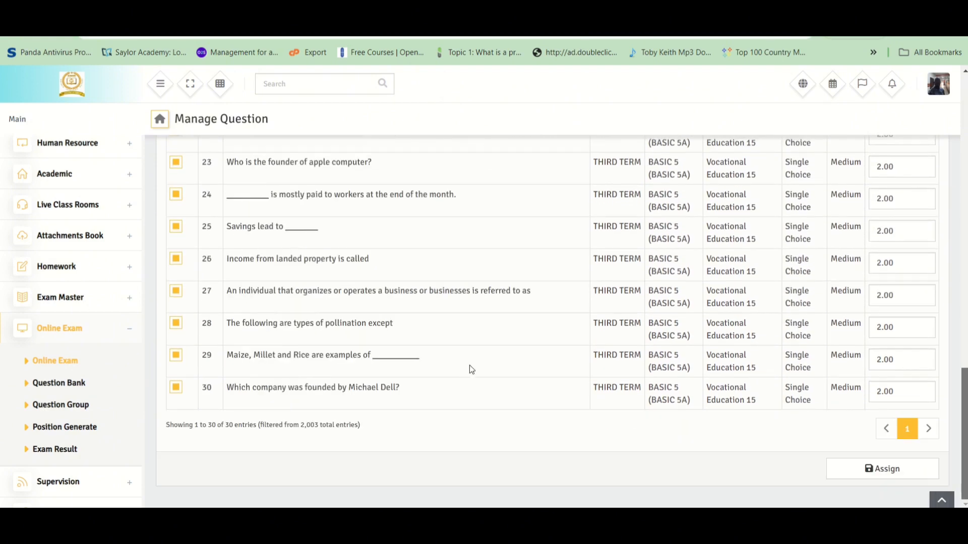
scroll(894, 471, "up", 1)
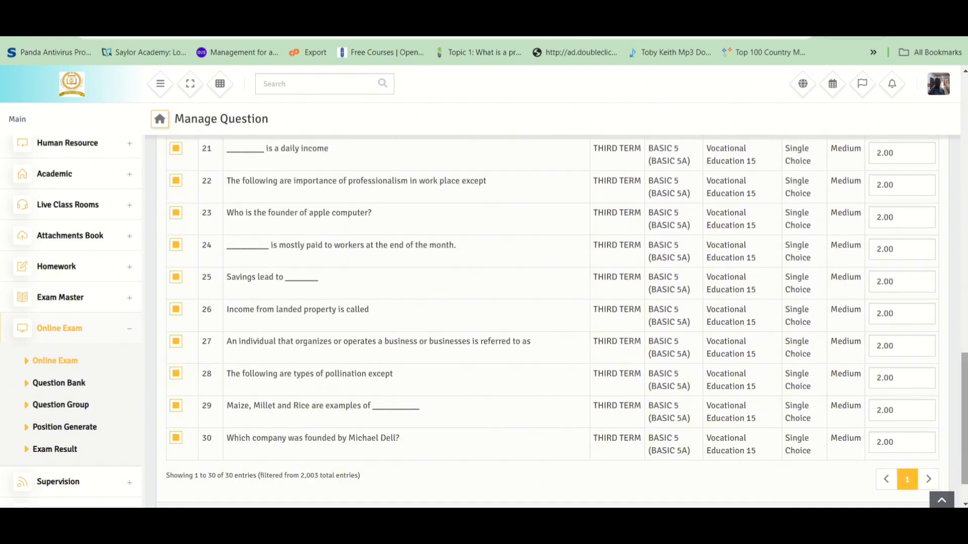
left_click_drag(964, 418, 964, 433)
left_click(886, 469)
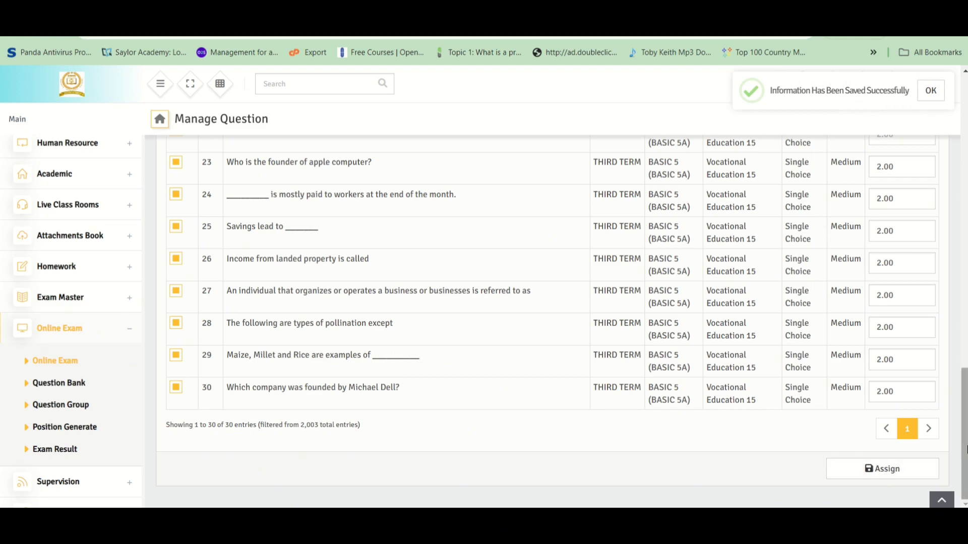
Review the Basic five Vocational Education exam's details and assigned questions from the online exam list, and return to the list
left_click_drag(964, 449, 964, 185)
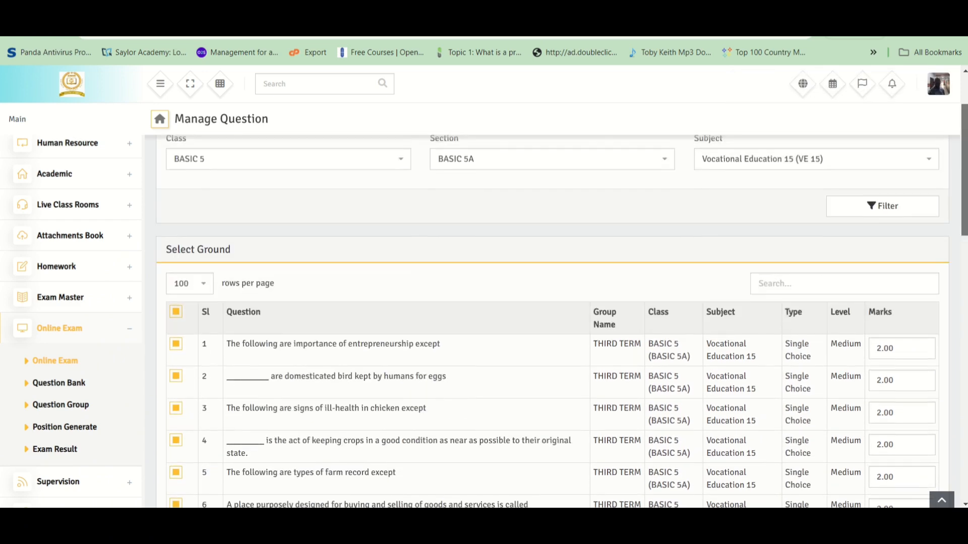
left_click_drag(963, 244, 962, 213)
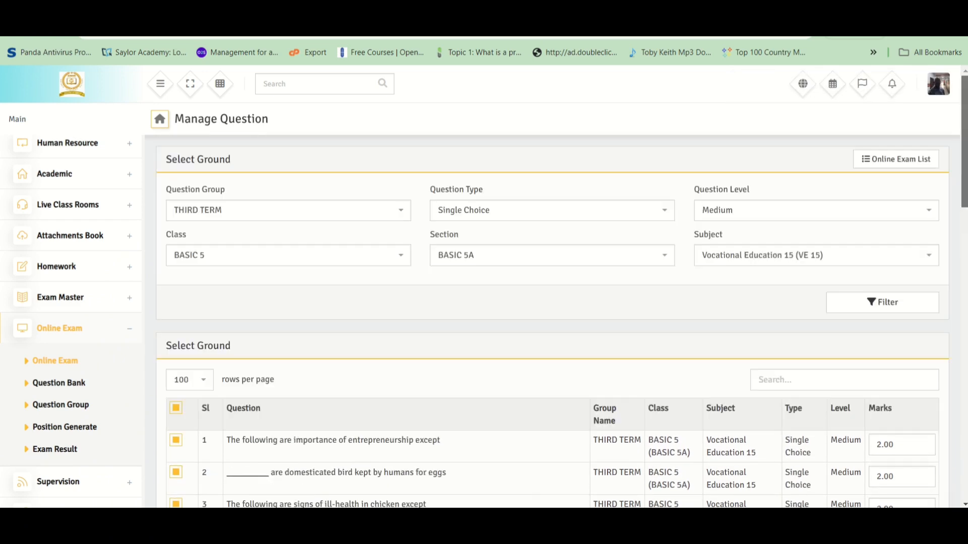
left_click(895, 164)
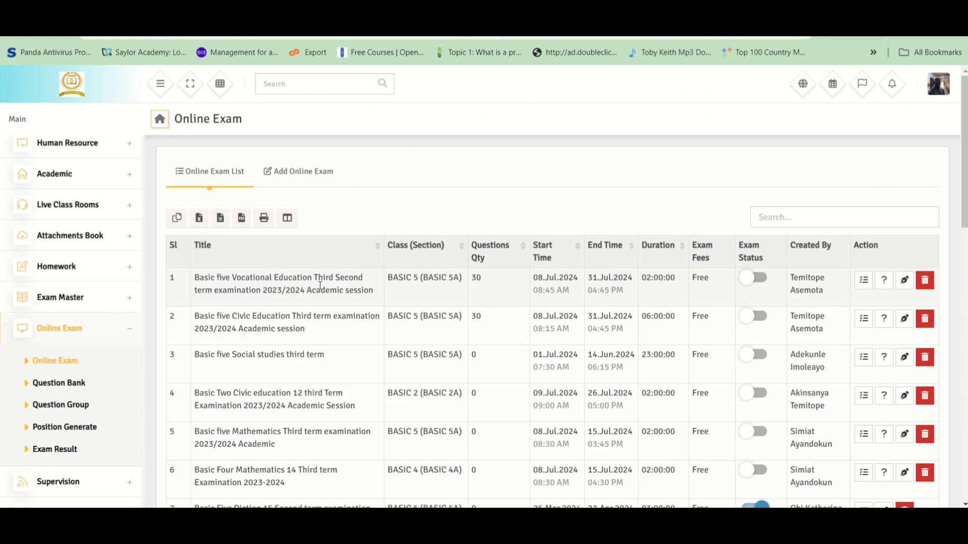
left_click(865, 284)
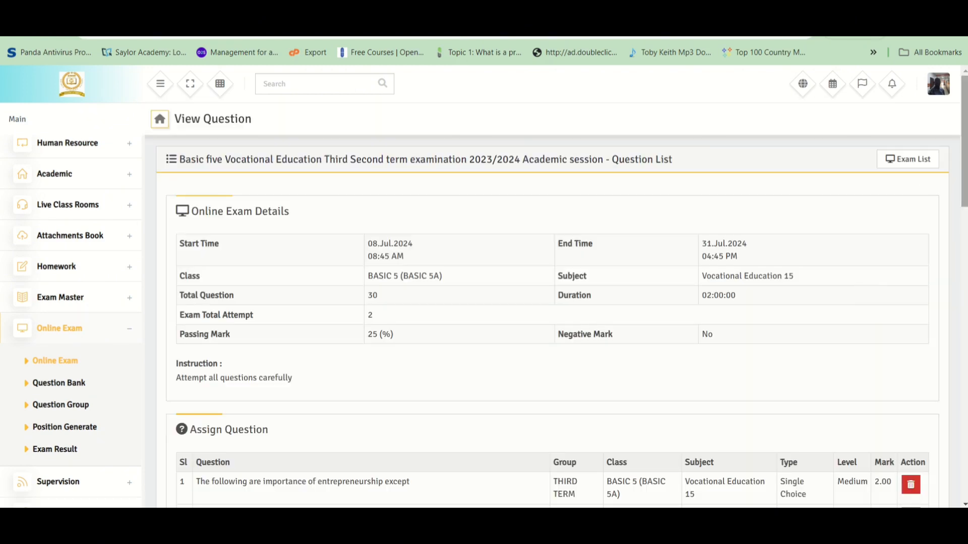
left_click_drag(965, 111, 960, 418)
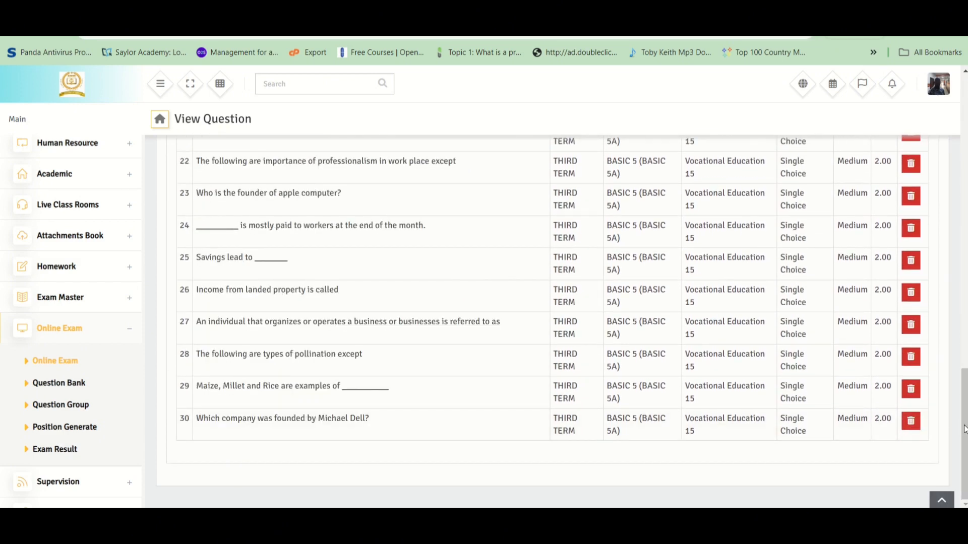
left_click_drag(966, 429, 963, 194)
left_click(909, 165)
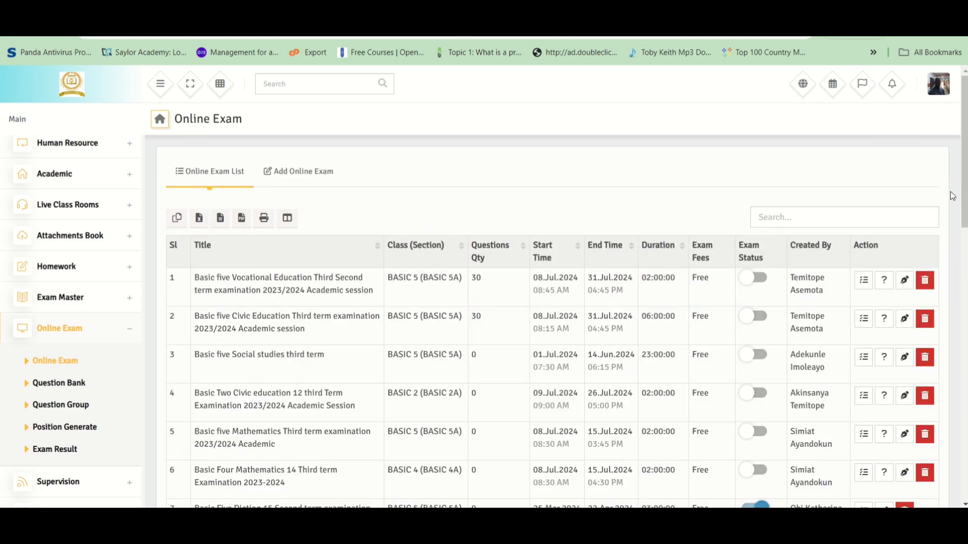
Switch the Basic five Vocational Education exam's status on and back off, acknowledging each update
left_click(758, 282)
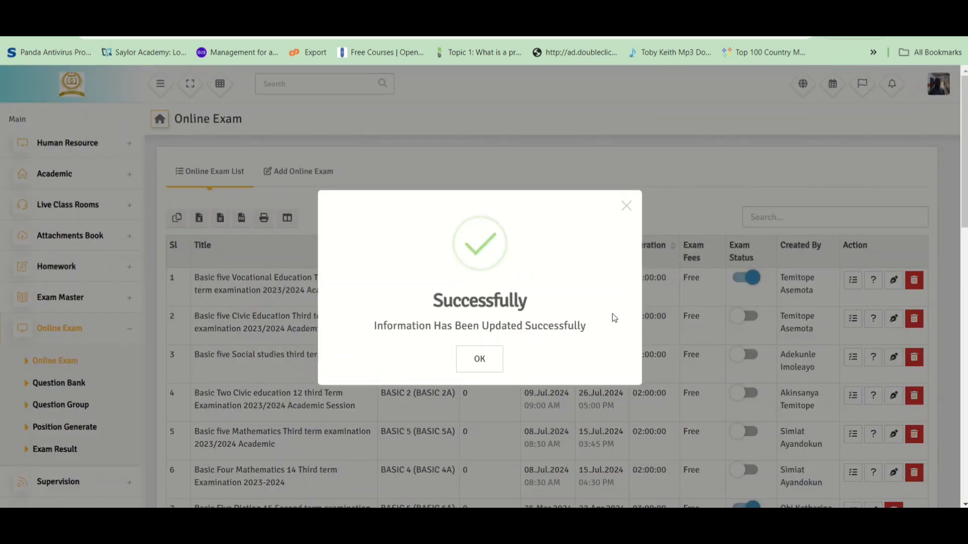
left_click(479, 359)
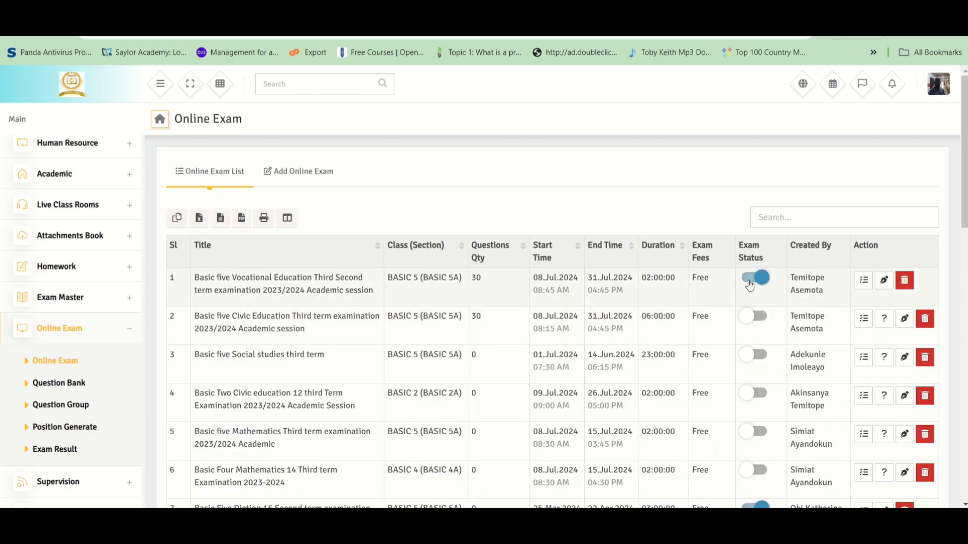
left_click(751, 281)
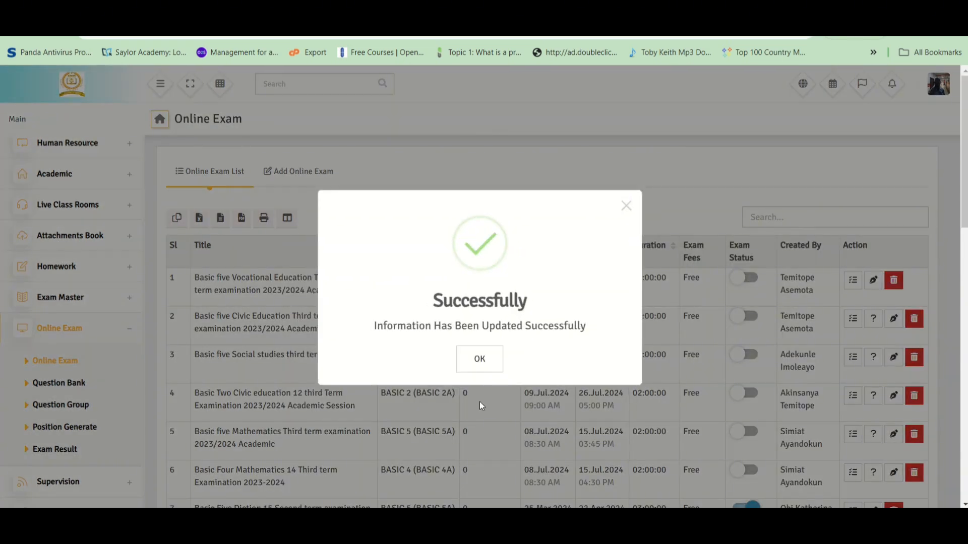
left_click(483, 363)
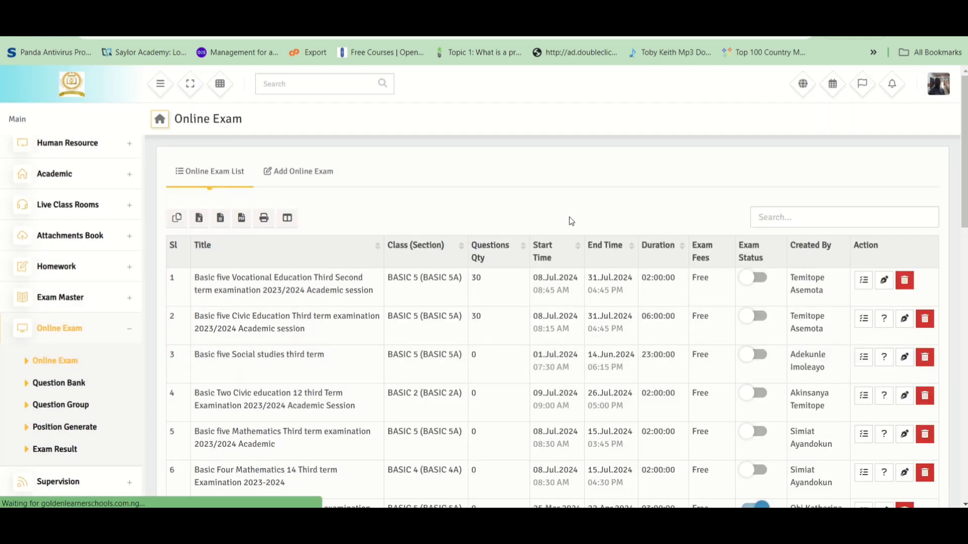